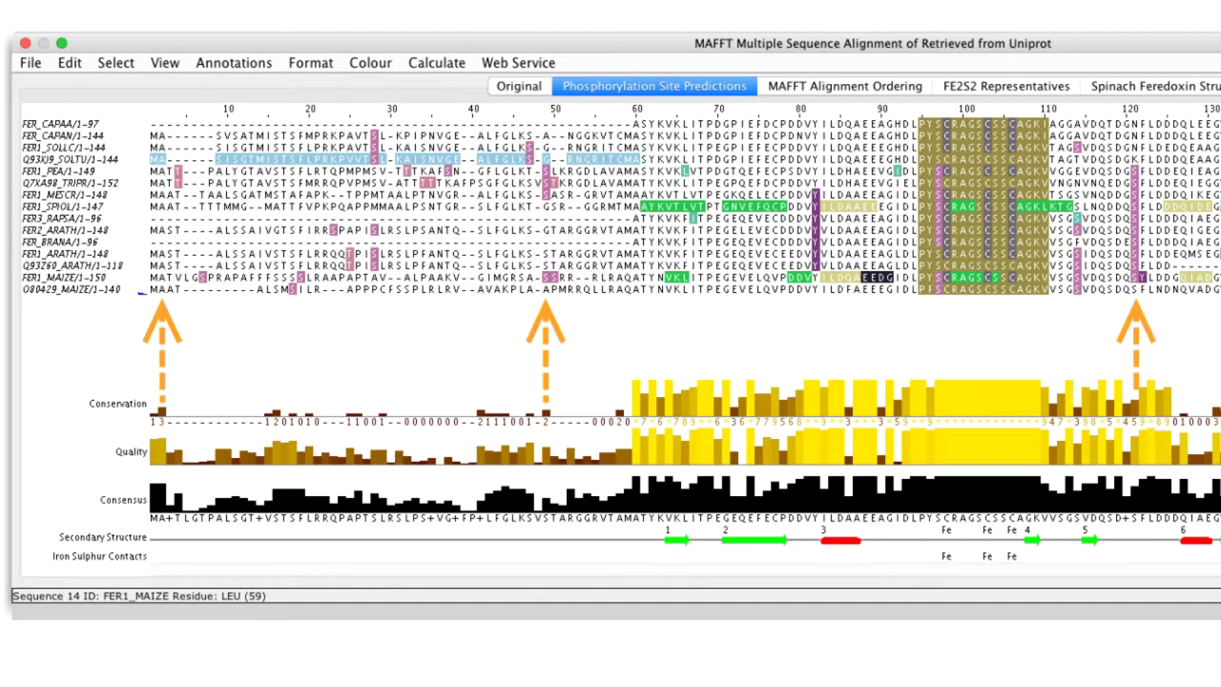
- Slide FER1_PEA through Q93Z60_ARATH right with inserted gaps, undo it, then select FER1_SPIOL
left_click_drag(53, 171, 42, 274)
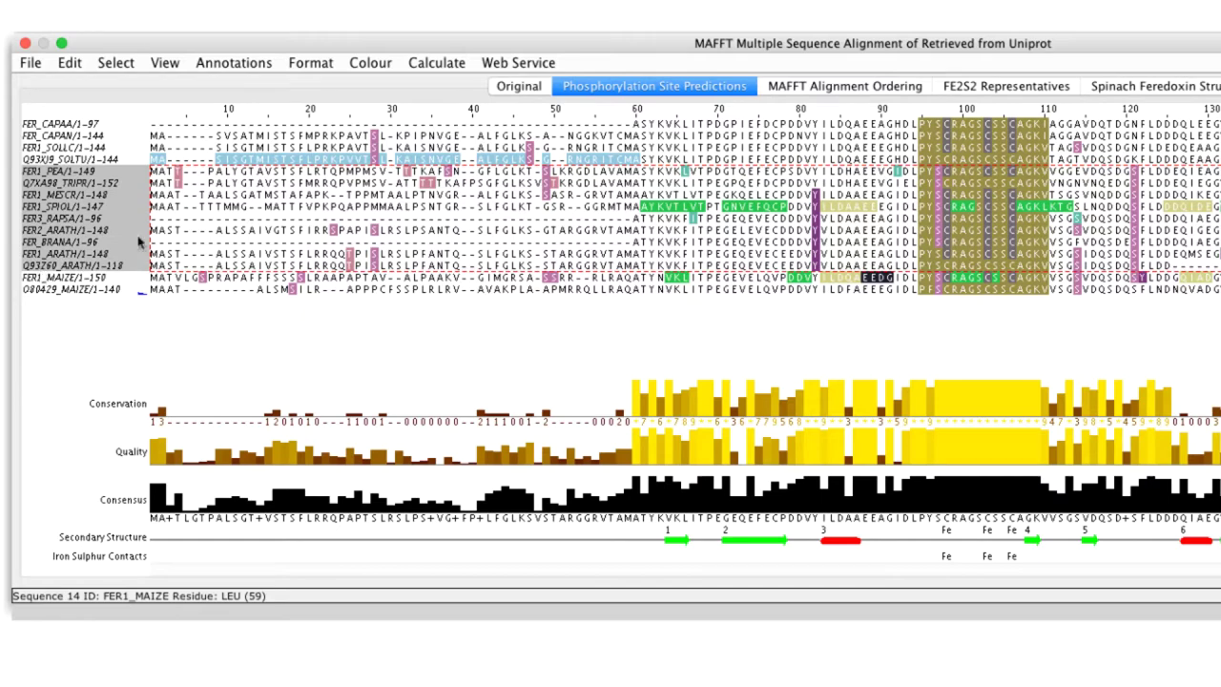
left_click_drag(155, 231, 289, 235)
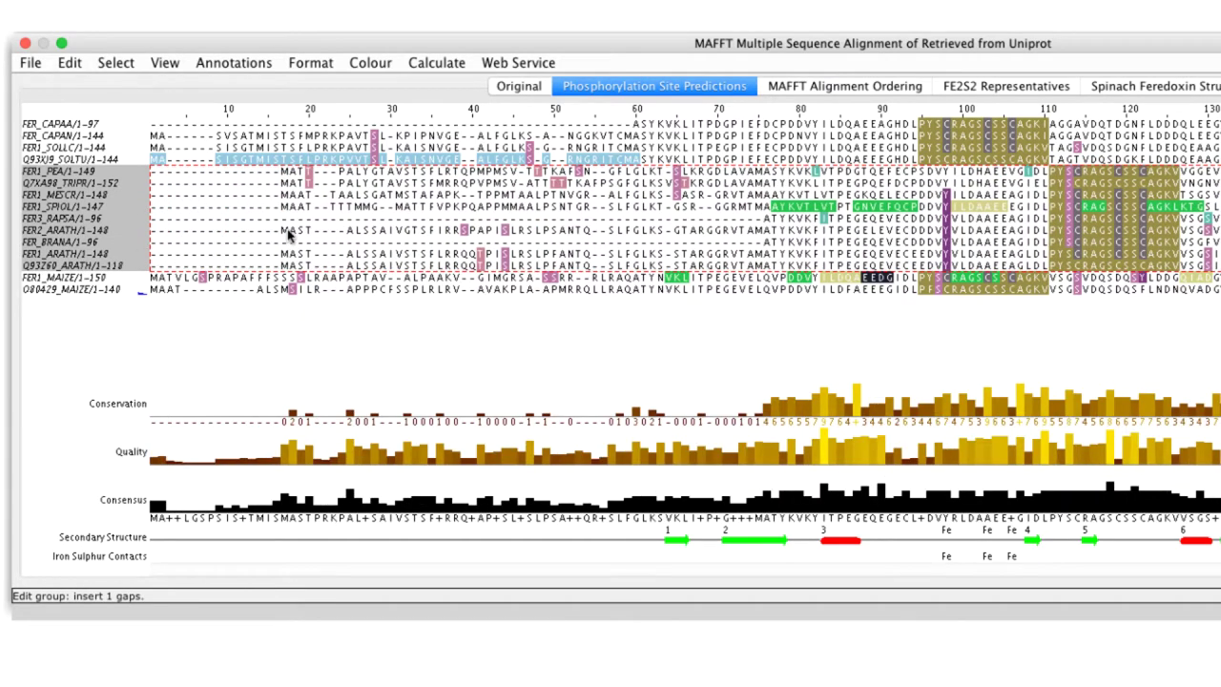
left_click(69, 62)
left_click(77, 82)
left_click(107, 208)
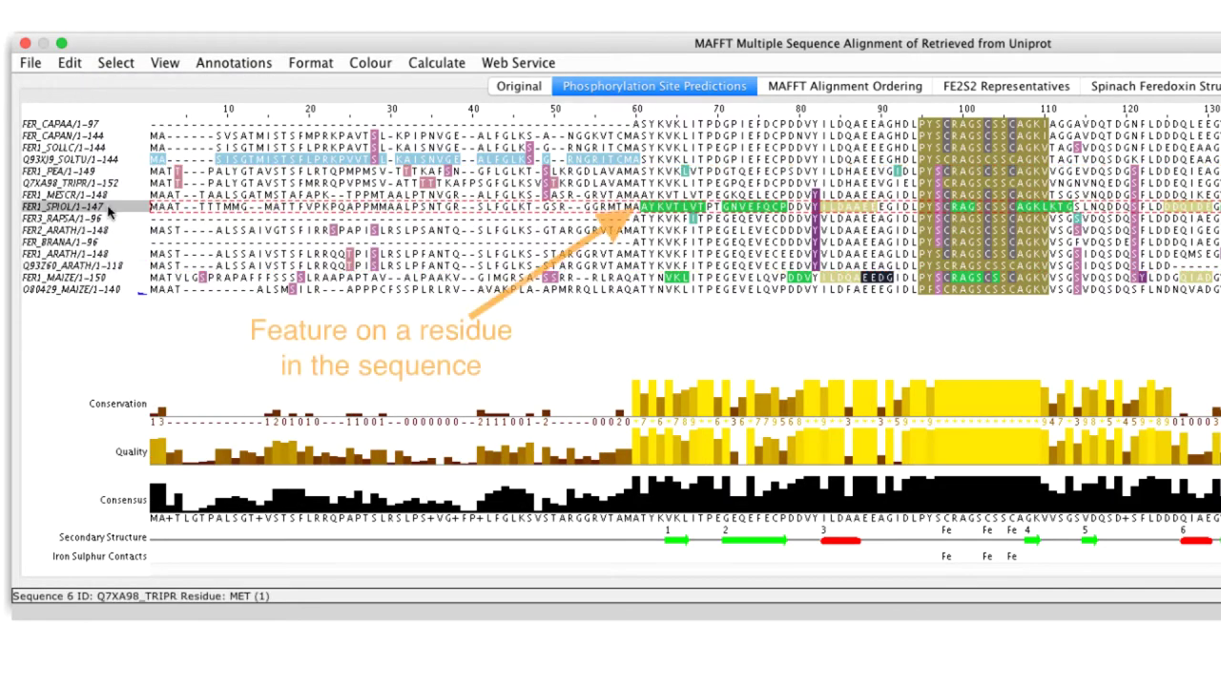
mouse_move(150, 210)
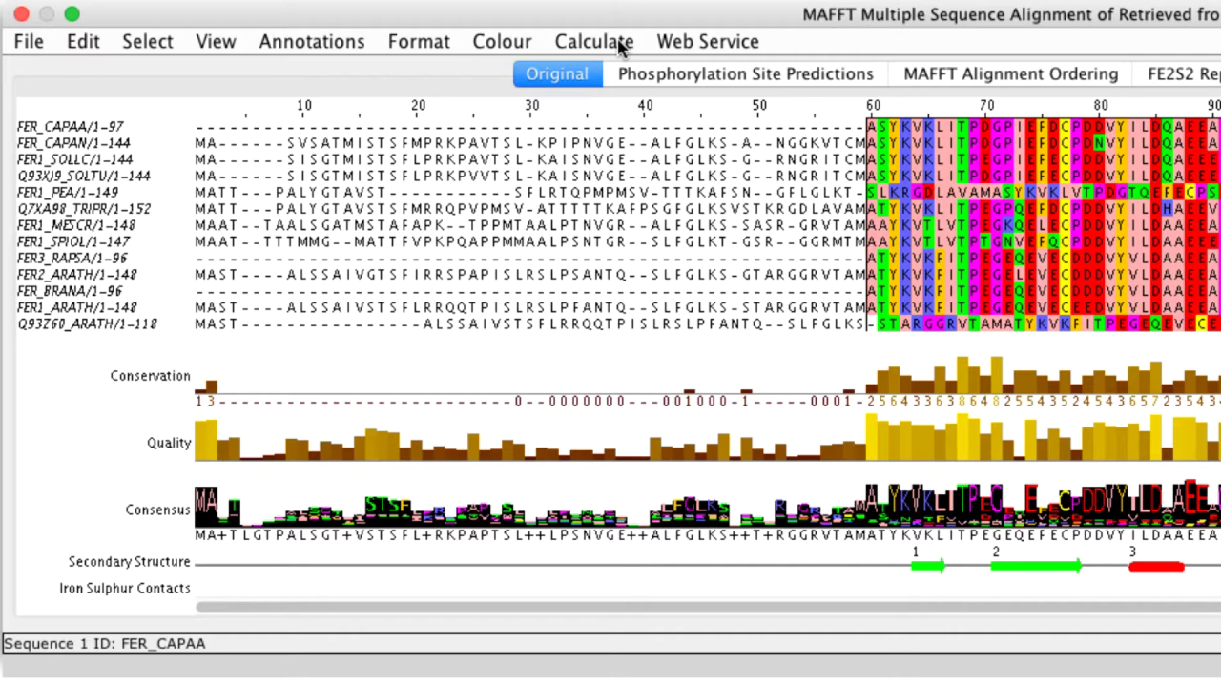
- Uncheck AutoCalculate Consensus and toggle the Show annotations option
left_click(621, 45)
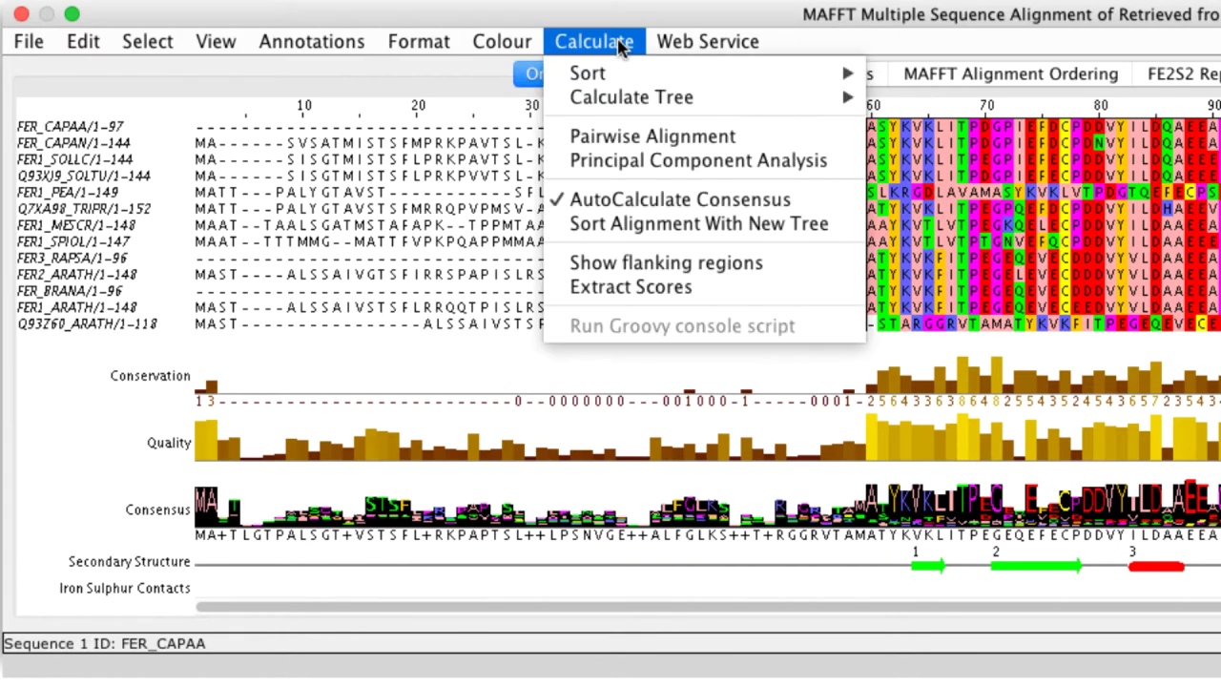
left_click(641, 202)
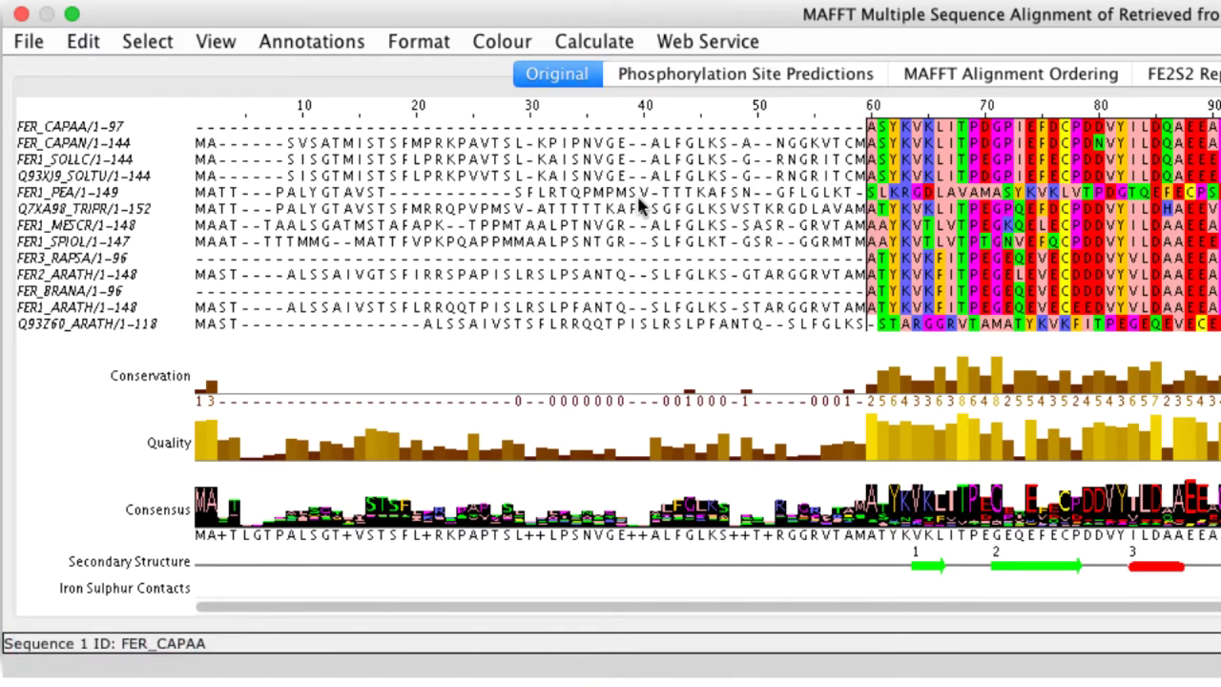
left_click(341, 49)
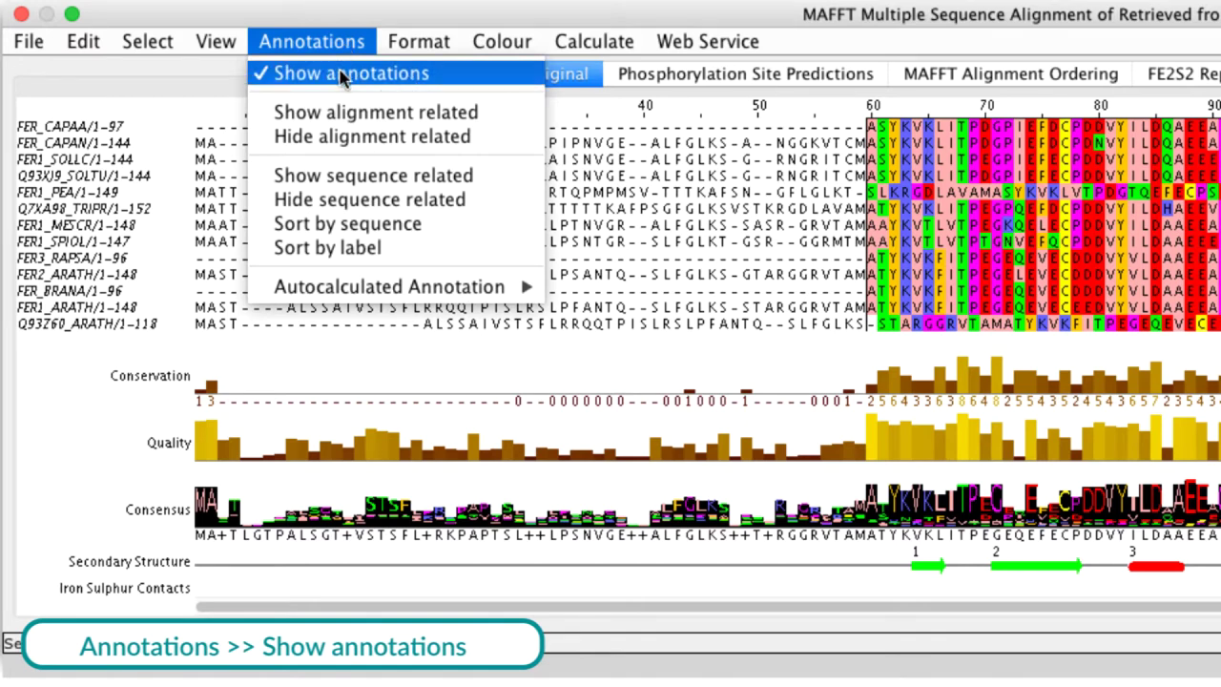
left_click(343, 76)
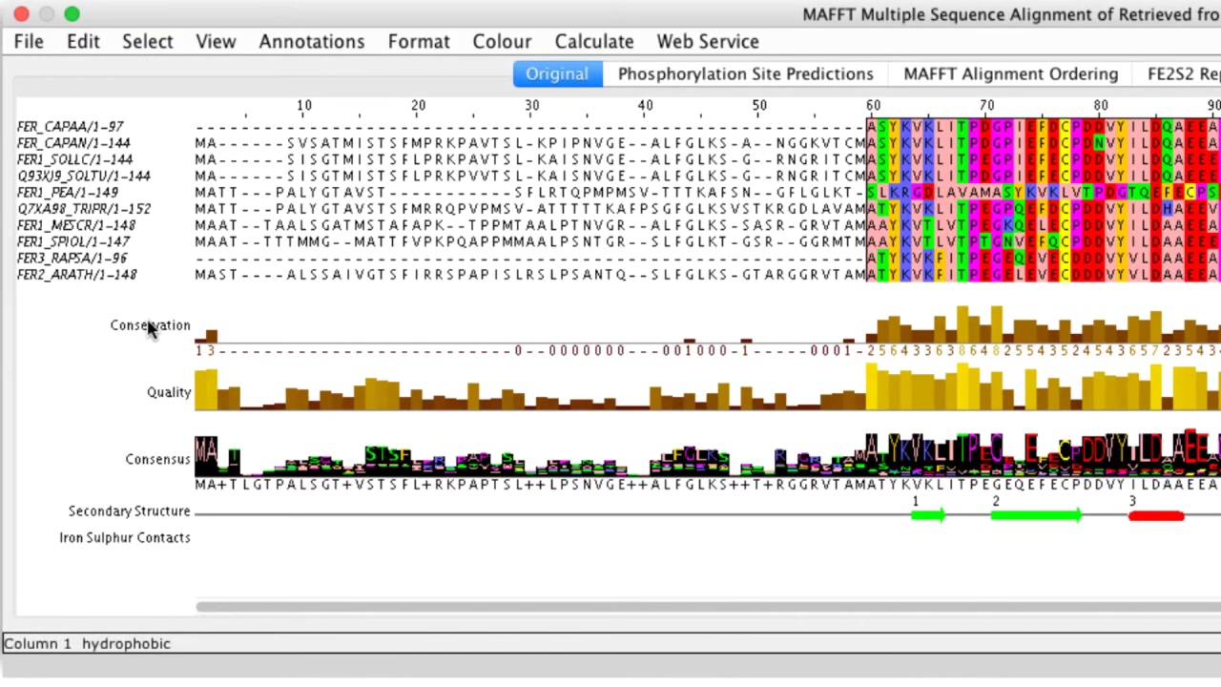
- Hide the Conservation row and delete the Quality annotation row
right_click(148, 327)
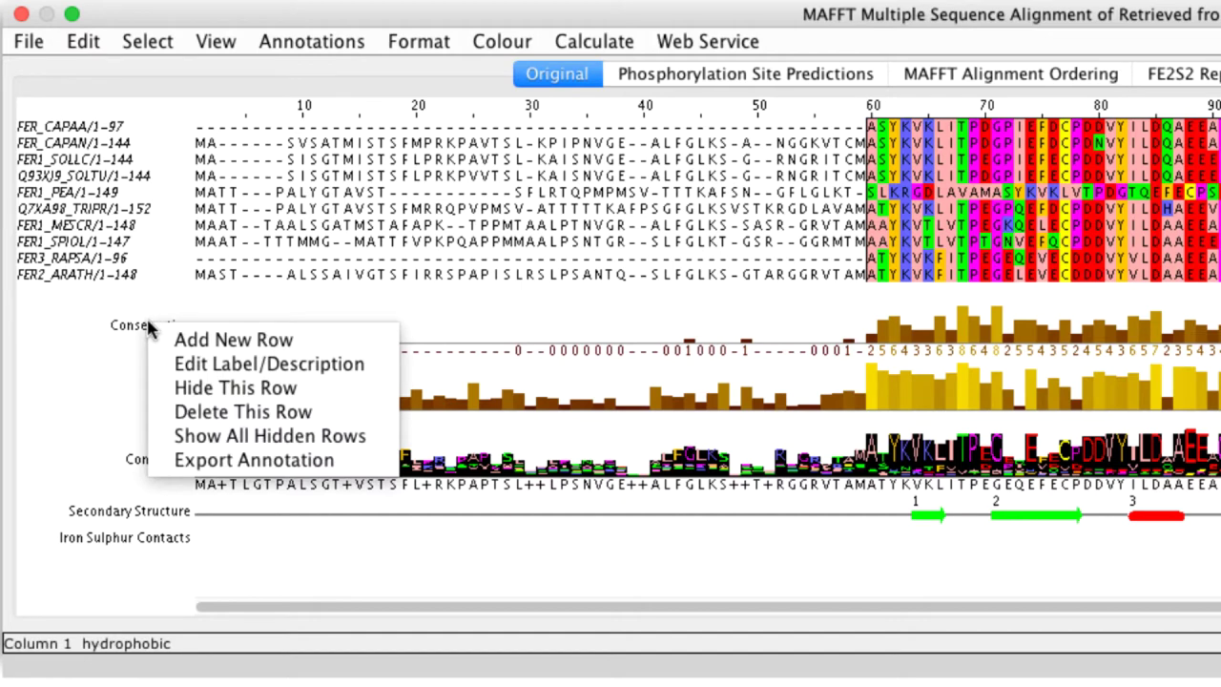
left_click(200, 389)
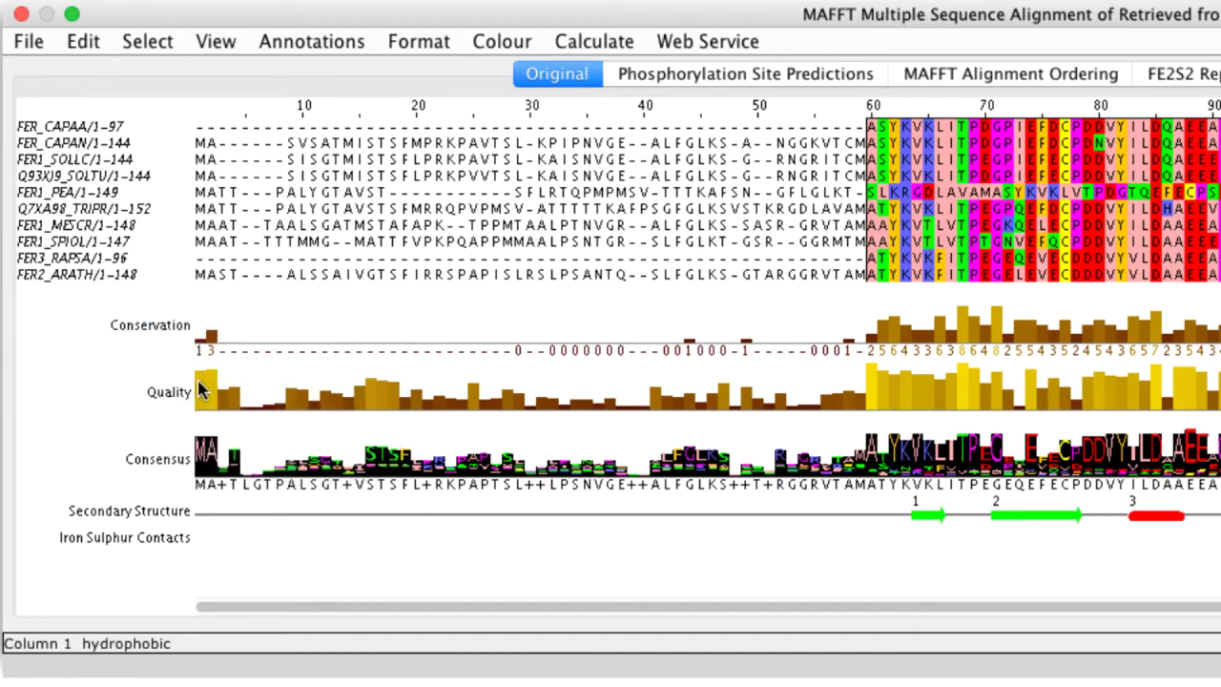
right_click(167, 327)
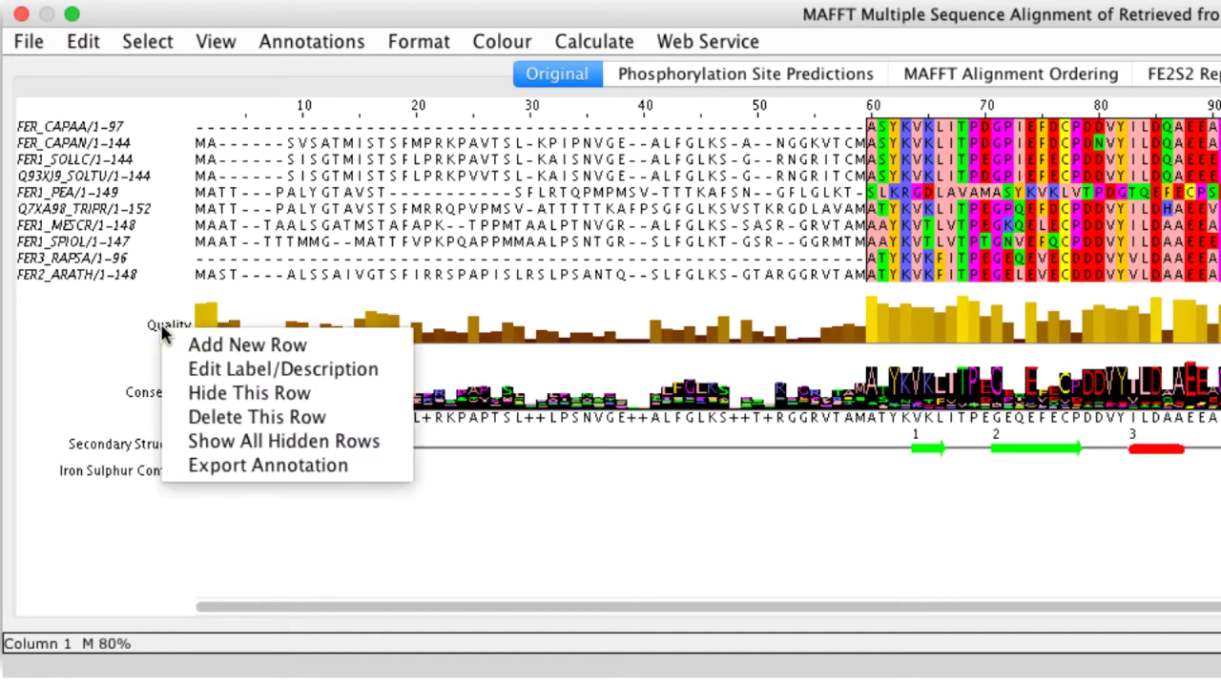
left_click(200, 417)
- Delete the Consensus row, hide Secondary Structure, then show all hidden annotation rows
right_click(165, 511)
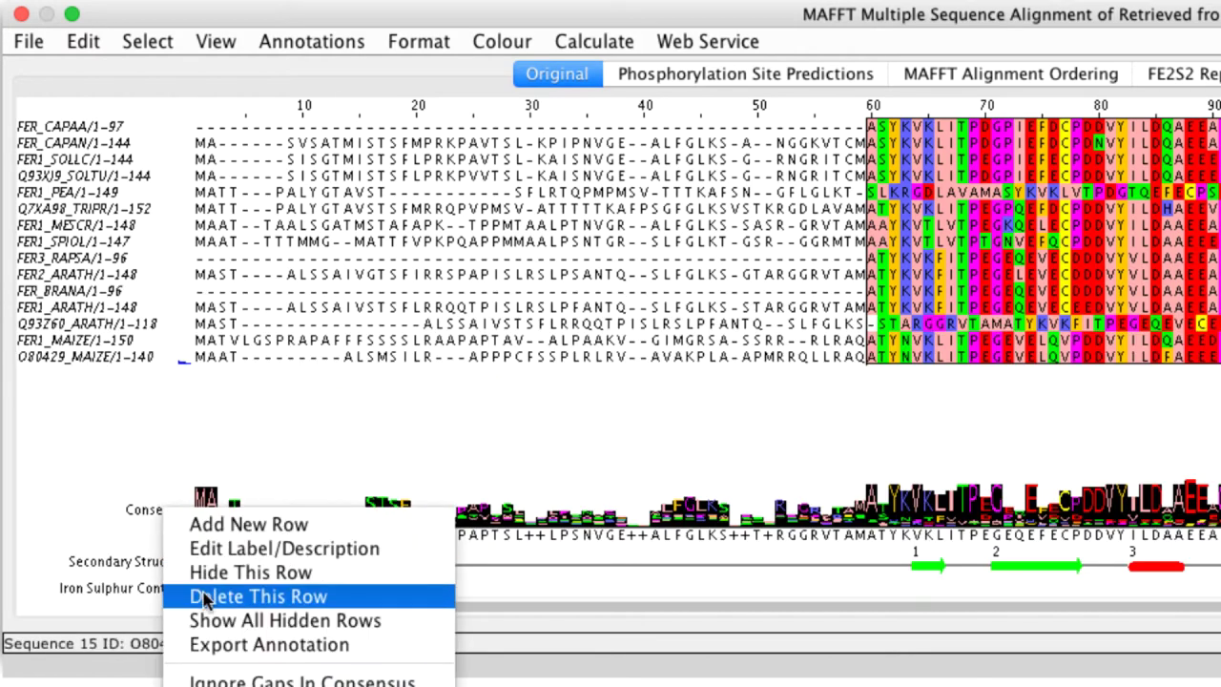
left_click(204, 598)
right_click(145, 570)
left_click(177, 630)
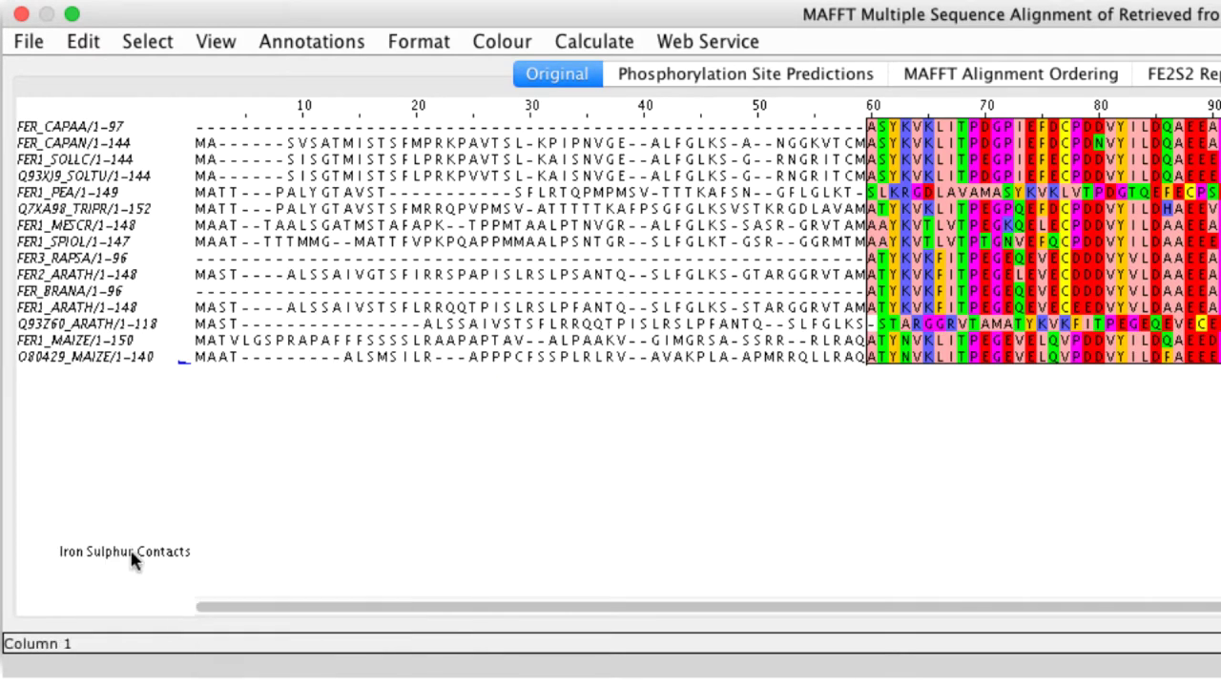
right_click(128, 545)
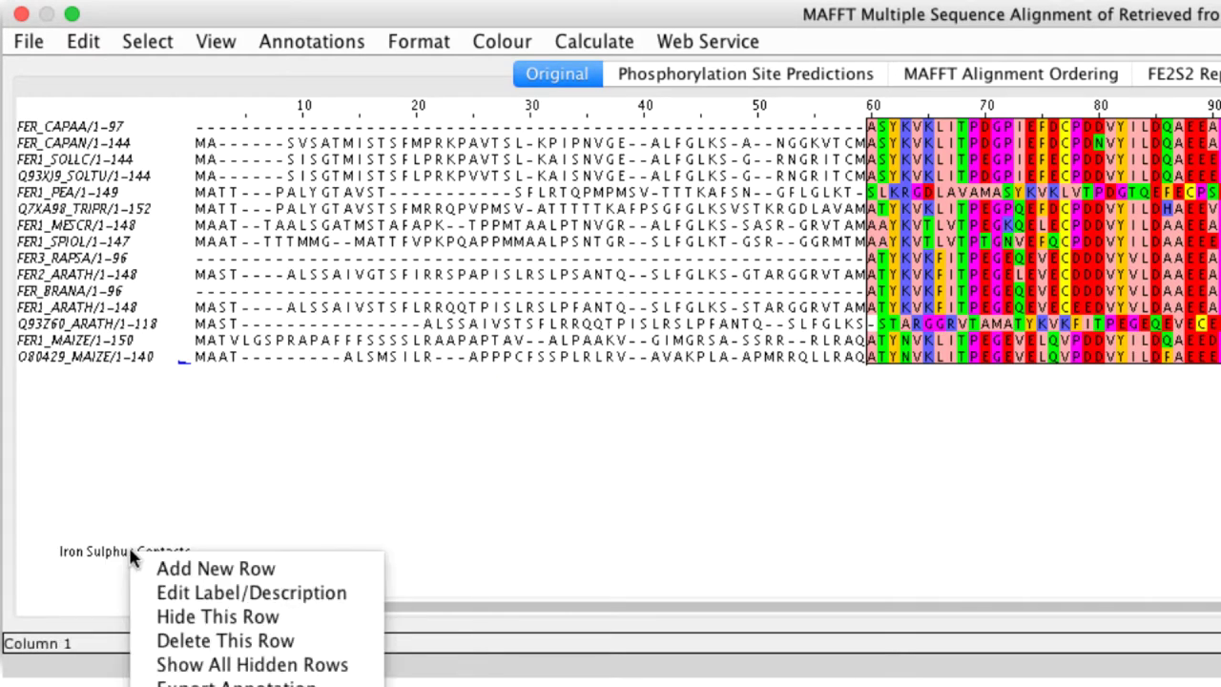
left_click(184, 666)
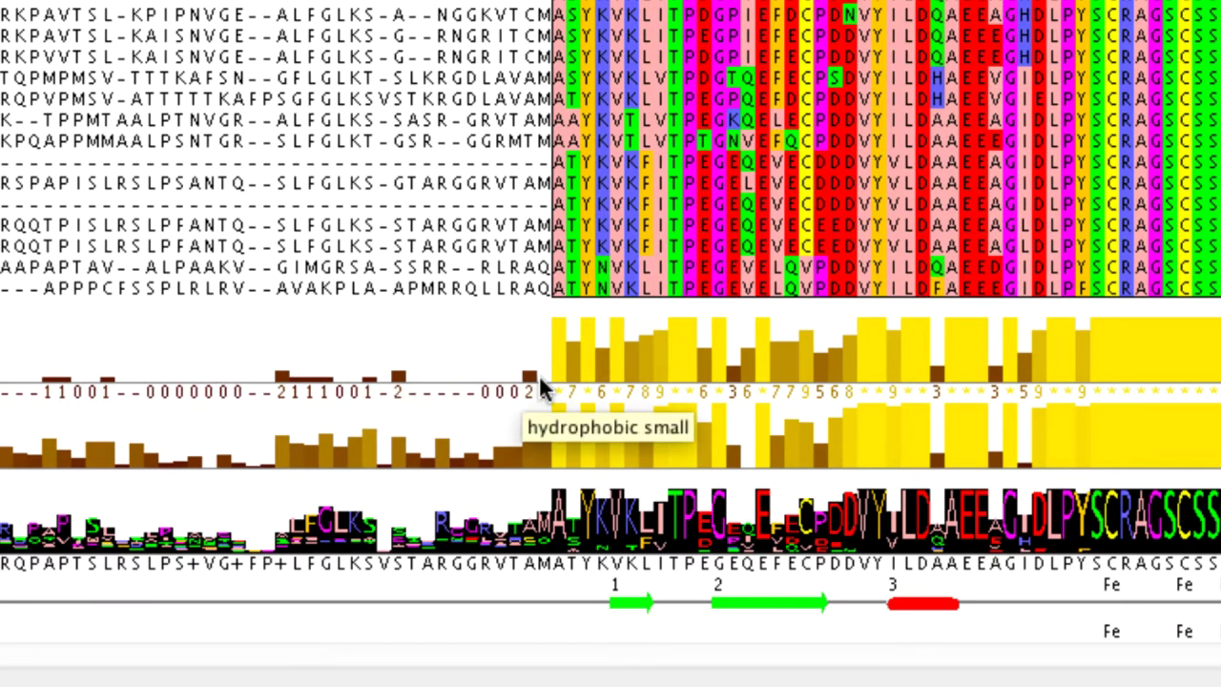
- Reload the alignment so Quality and Consensus rows reappear below Conservation
mouse_move(563, 396)
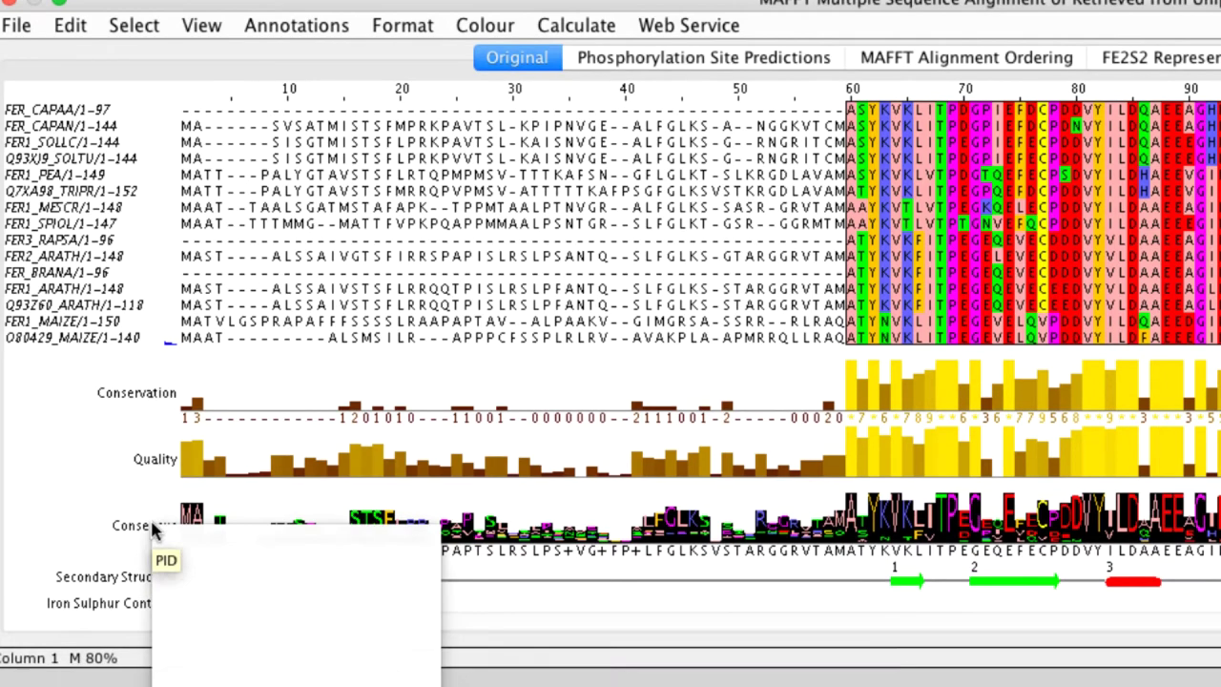
- Switch the Consensus sequence logo off and back on
right_click(153, 540)
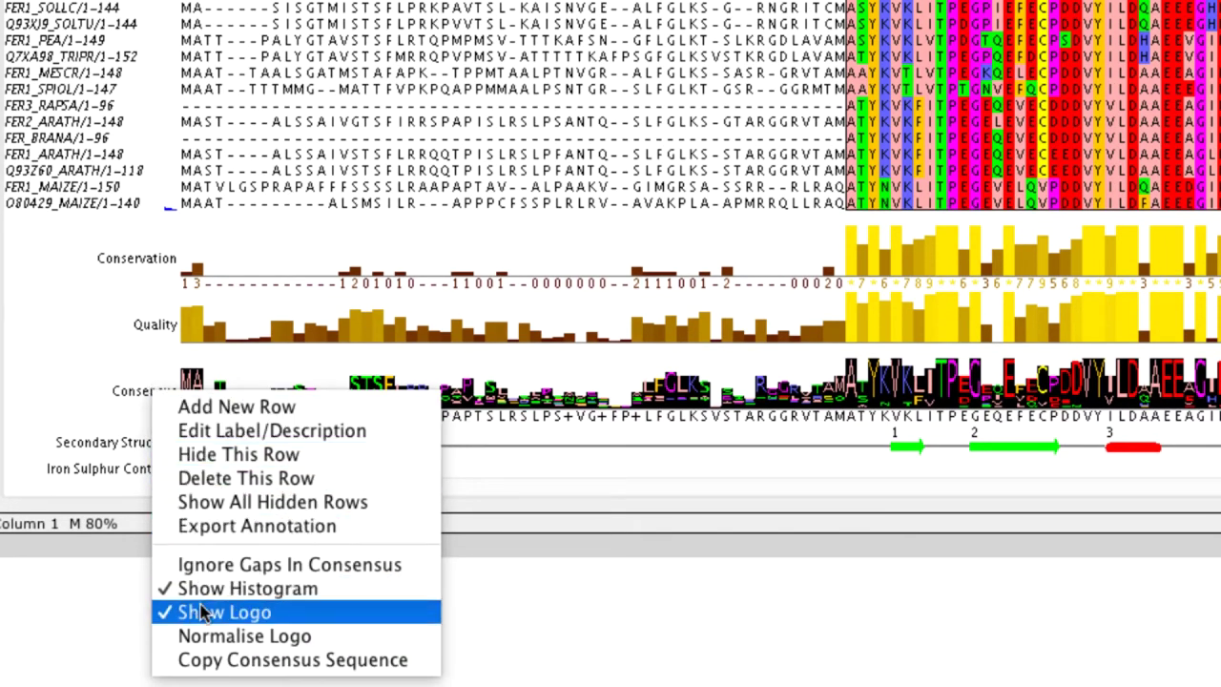
left_click(196, 611)
right_click(168, 399)
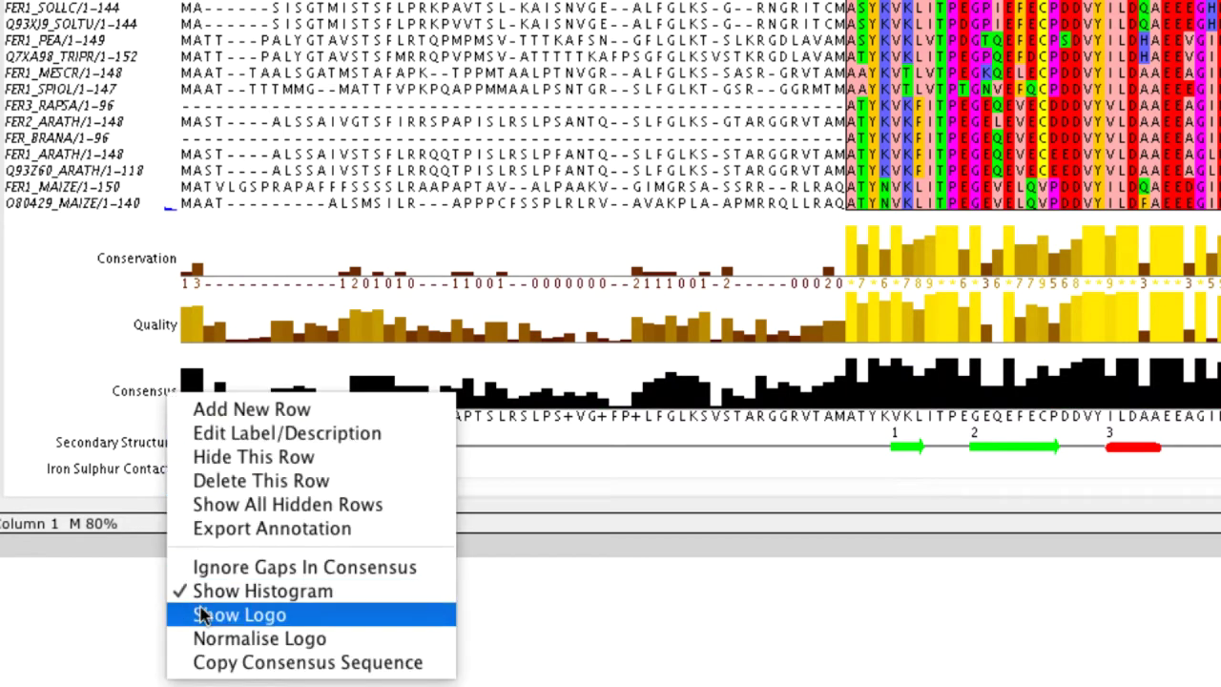
left_click(198, 613)
- Normalise the Consensus logo and enable Ignore Gaps In Consensus
right_click(151, 397)
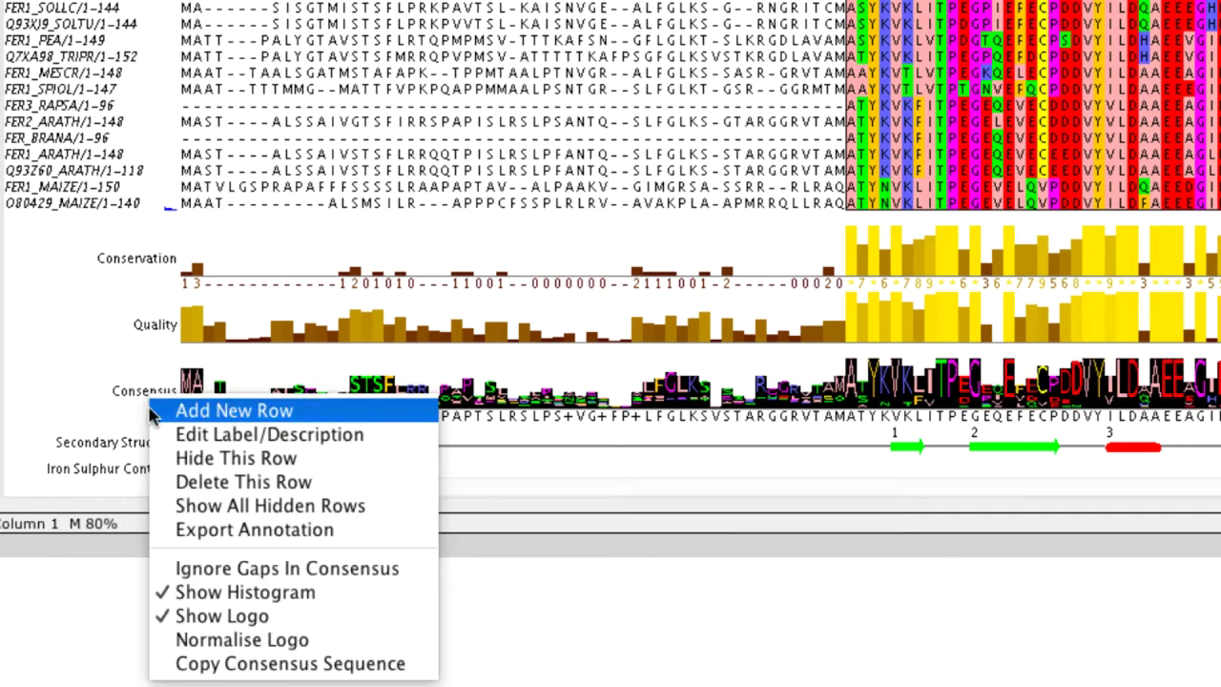
left_click(166, 640)
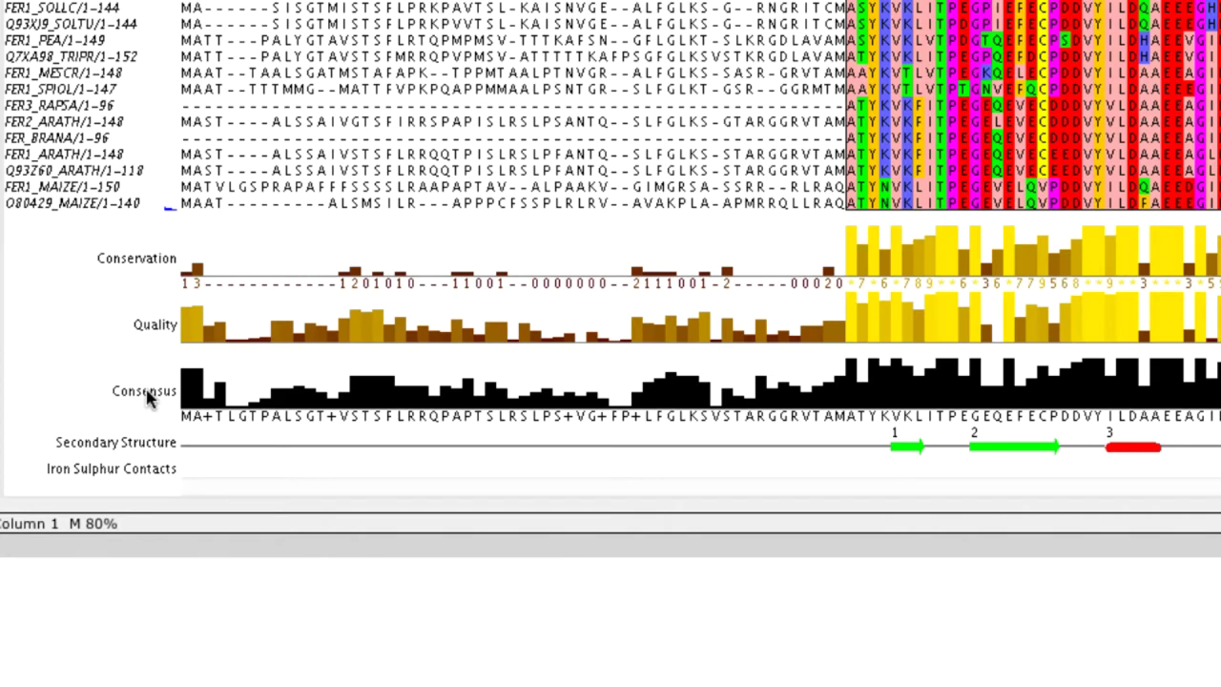
right_click(148, 398)
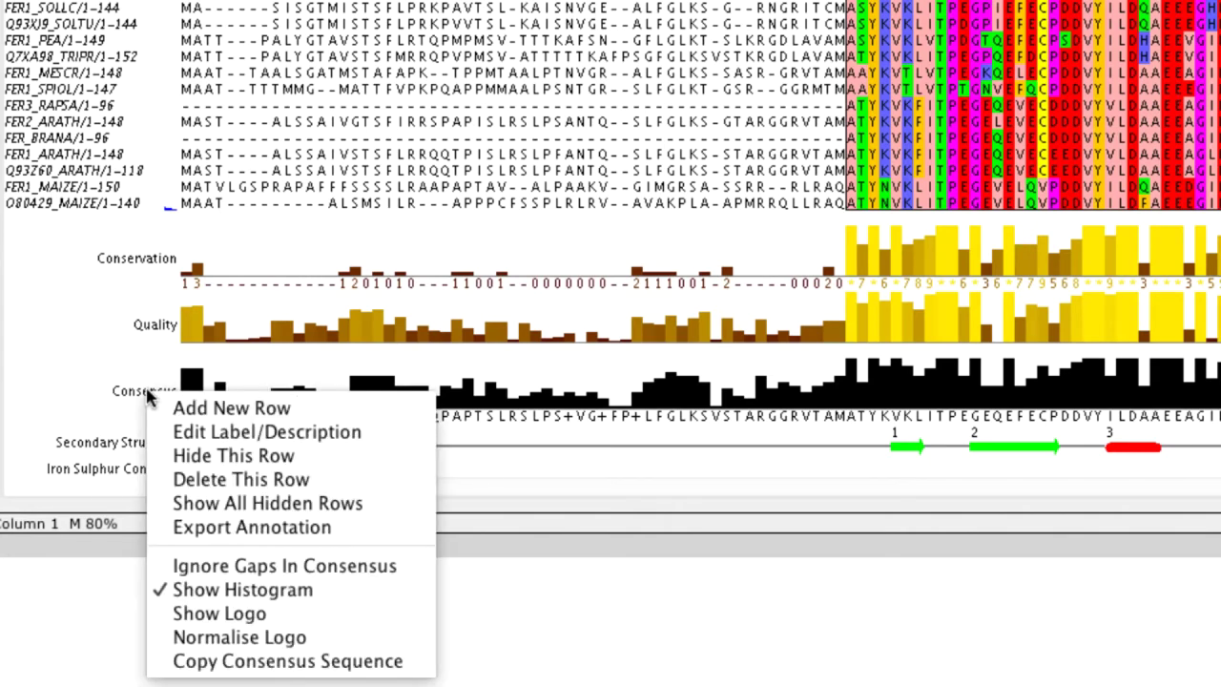
left_click(164, 569)
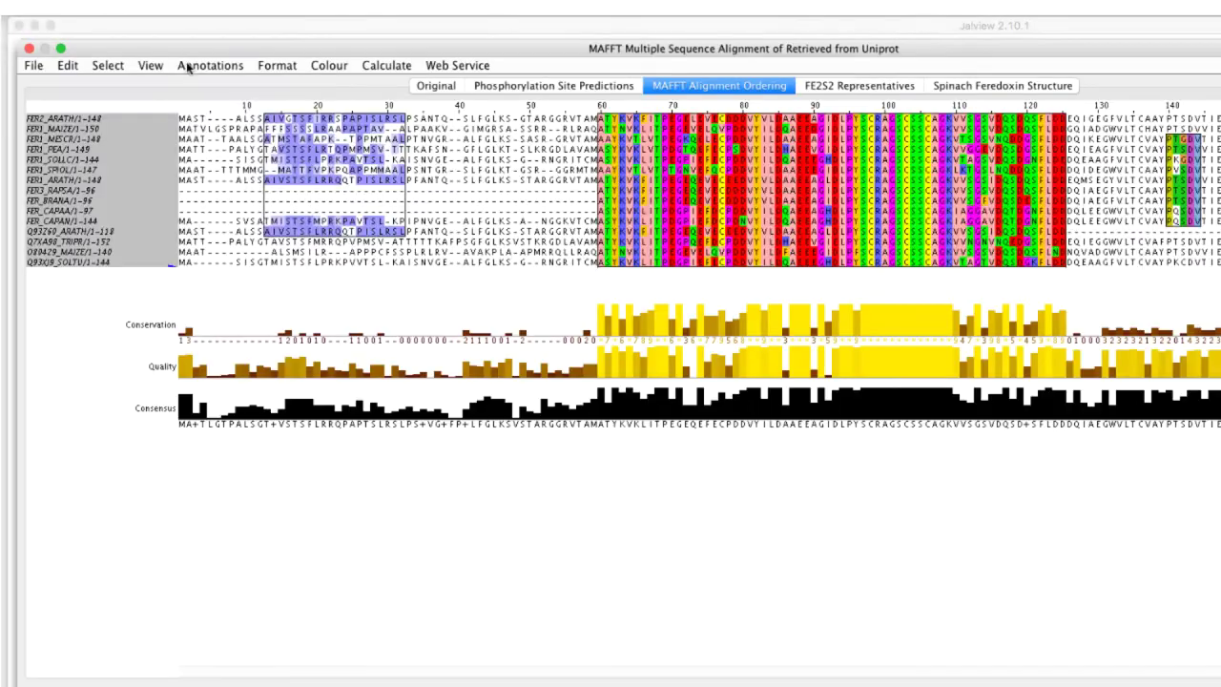
- Enable the Group Consensus and Group Conservation autocalculated annotation rows
left_click(187, 66)
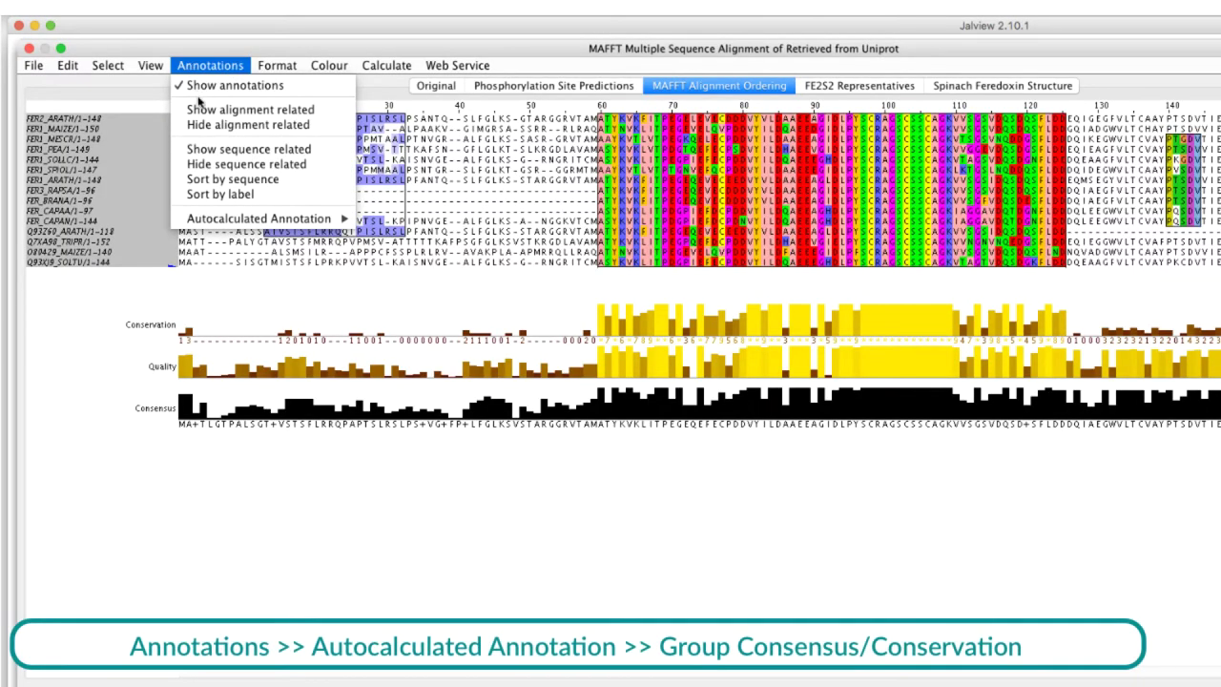
mouse_move(217, 223)
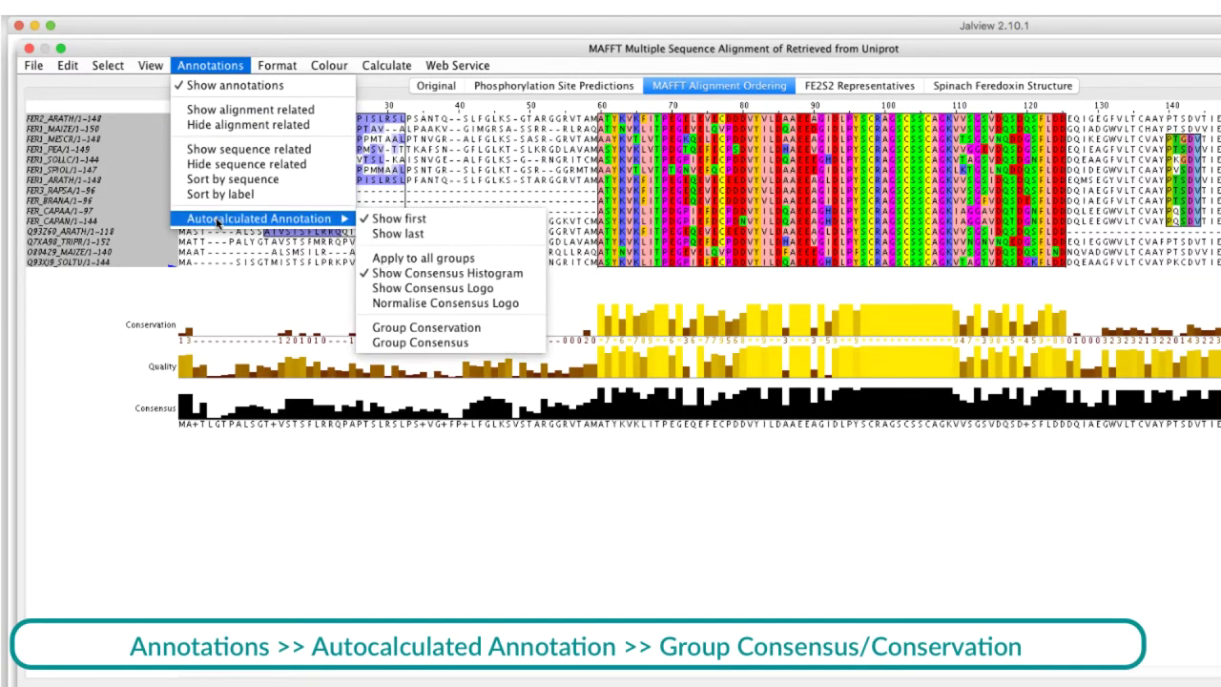
left_click(407, 344)
left_click(222, 66)
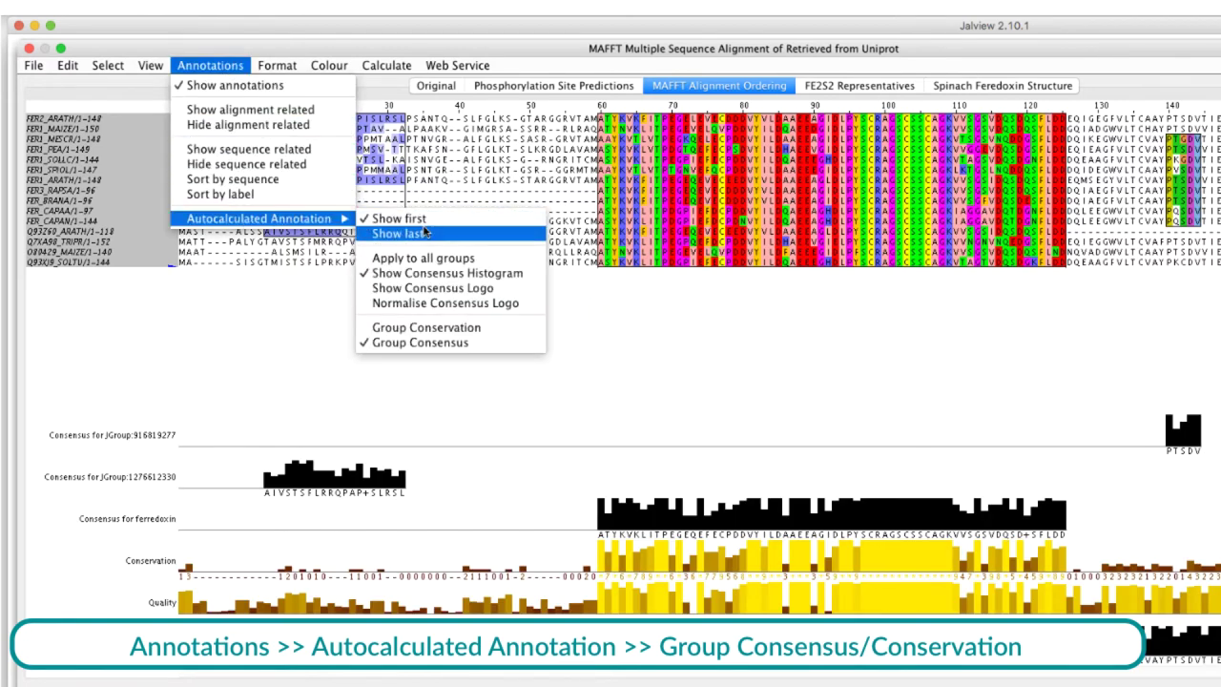
left_click(423, 328)
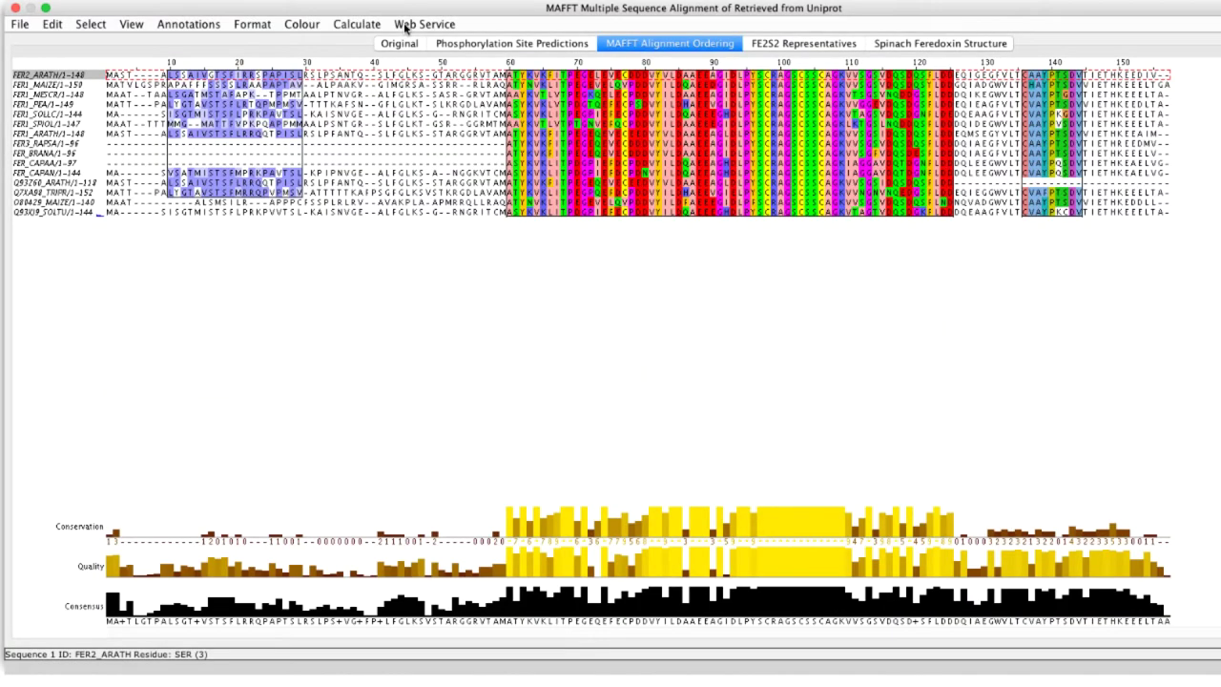
- Run JPred Secondary Structure Prediction on FER2_ARATH and view the result alignment
left_click(405, 27)
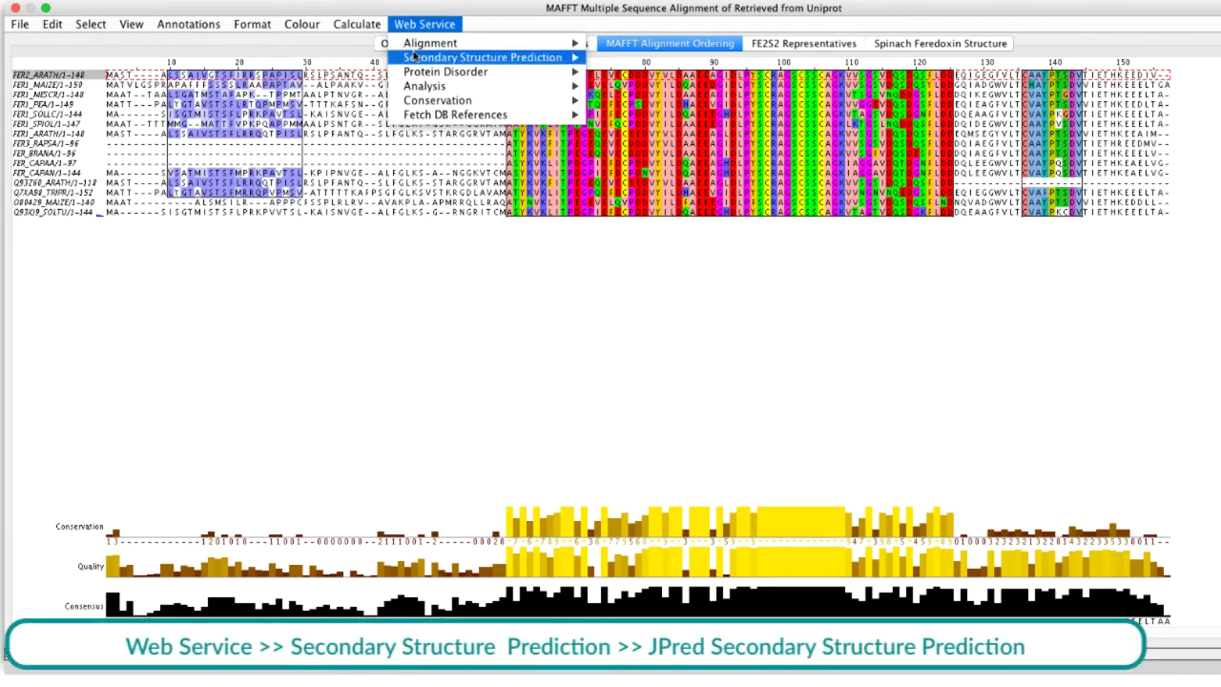
mouse_move(415, 57)
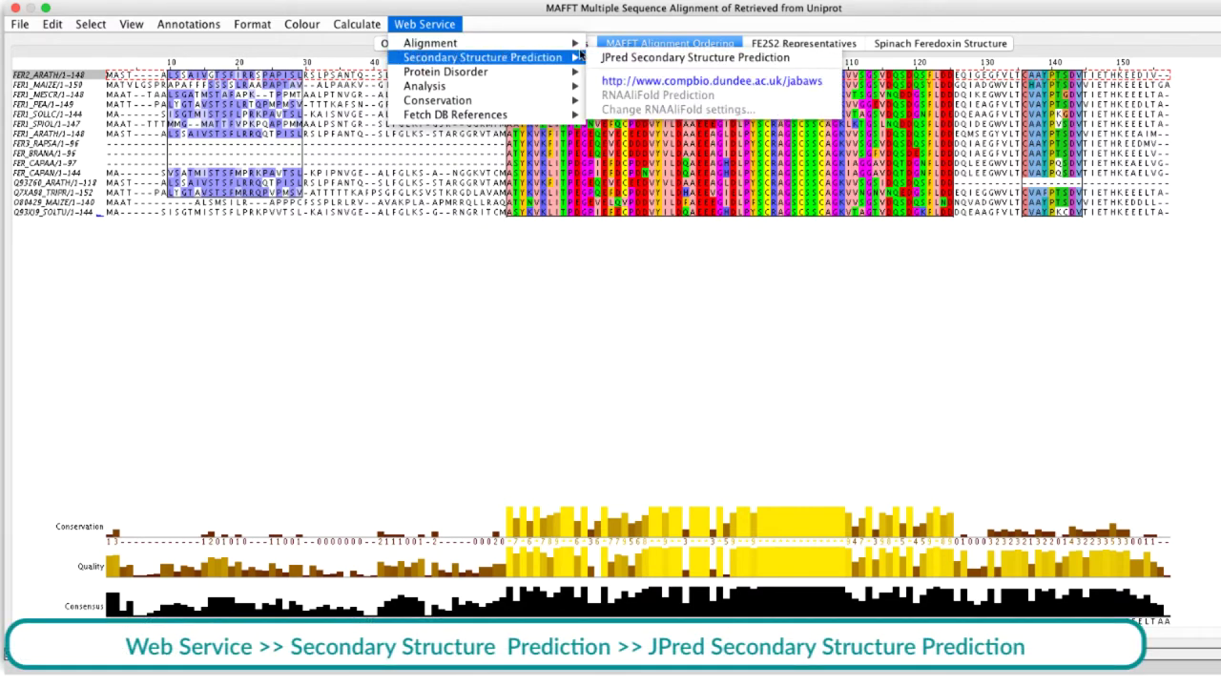
left_click(627, 58)
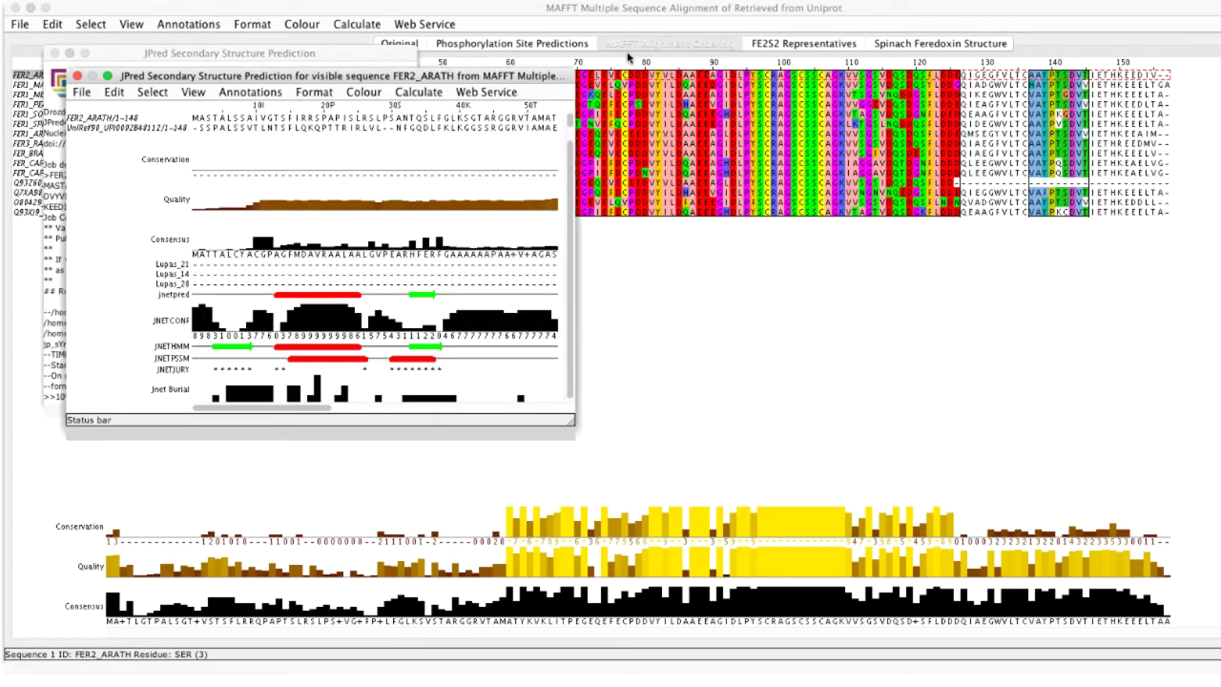
left_click(76, 84)
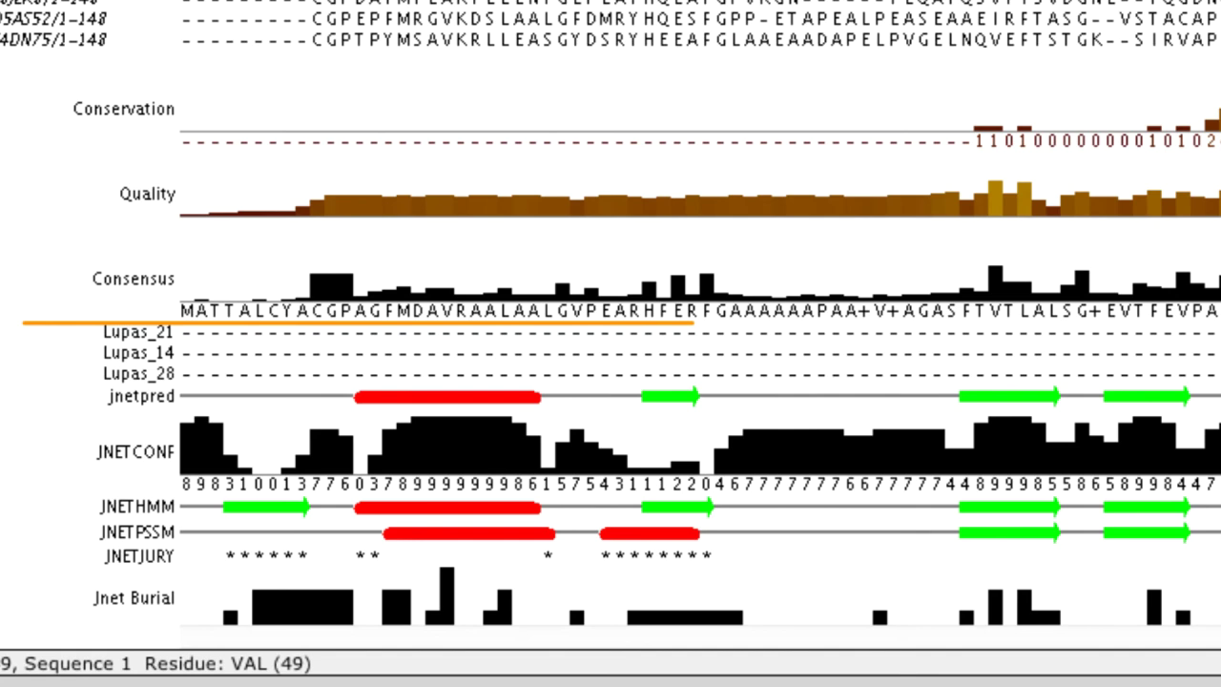
mouse_move(128, 398)
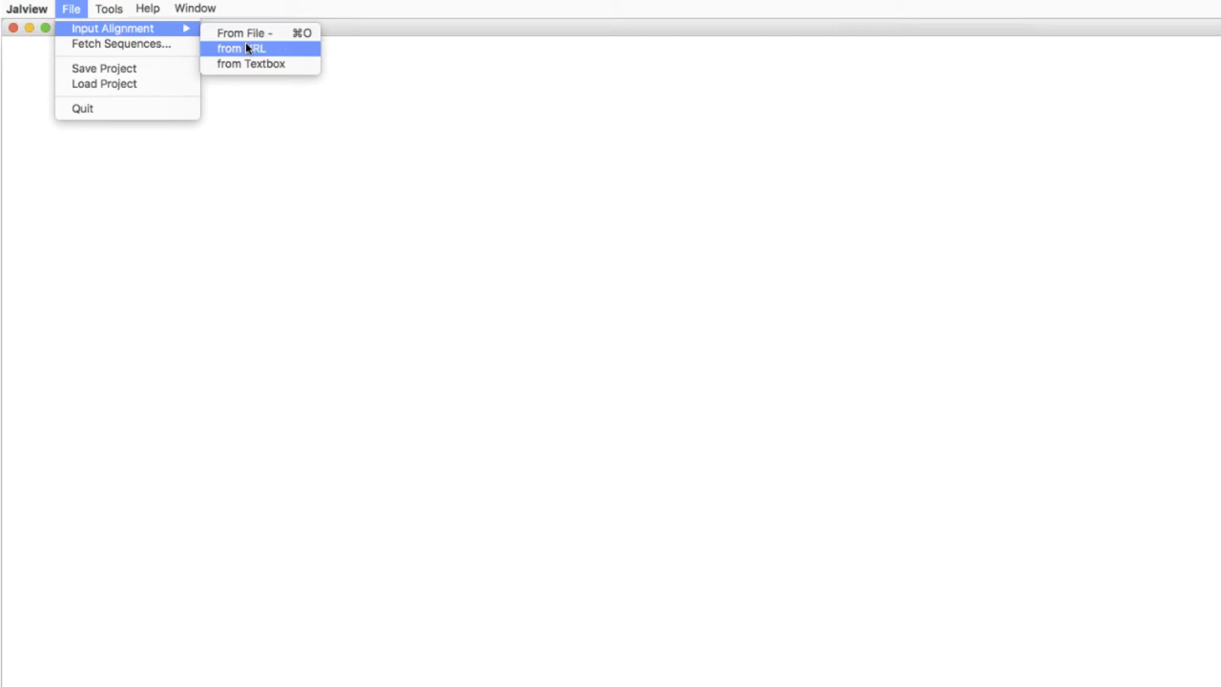
- Load the tutorial alignment.fa from its jalview.org URL and stretch the window to full width
left_click(247, 47)
left_click(1099, 463)
left_click(1095, 491)
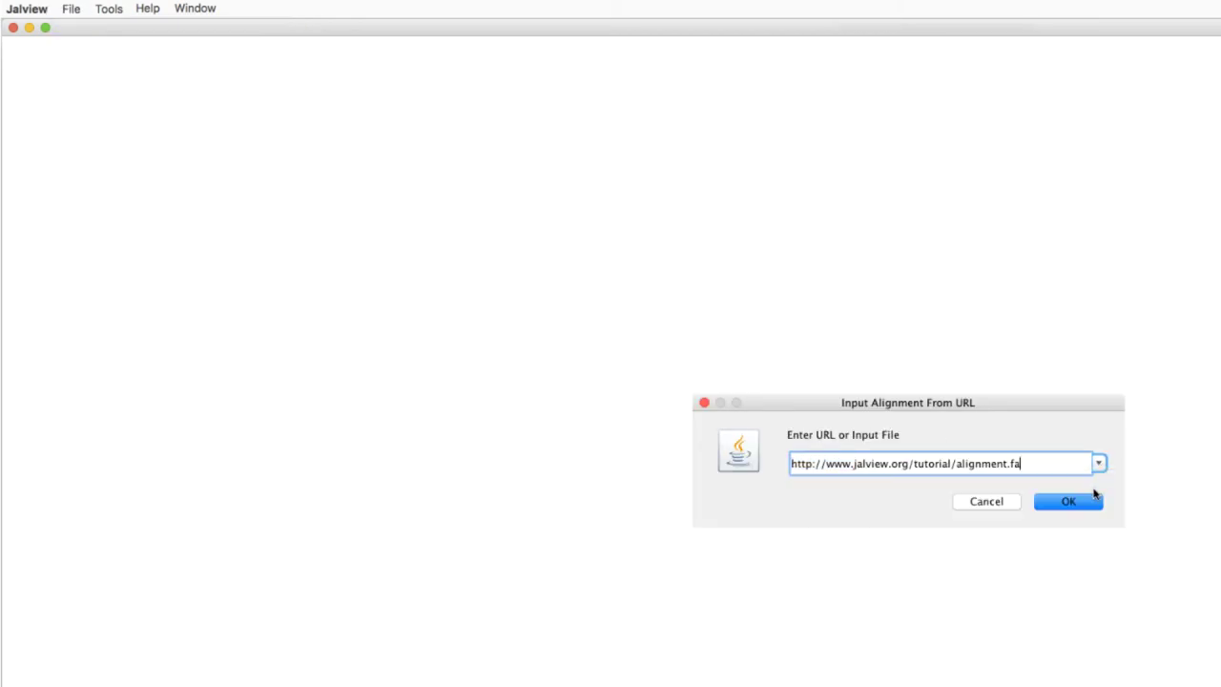
left_click(1085, 501)
left_click_drag(143, 82, 108, 17)
left_click_drag(545, 387, 1220, 468)
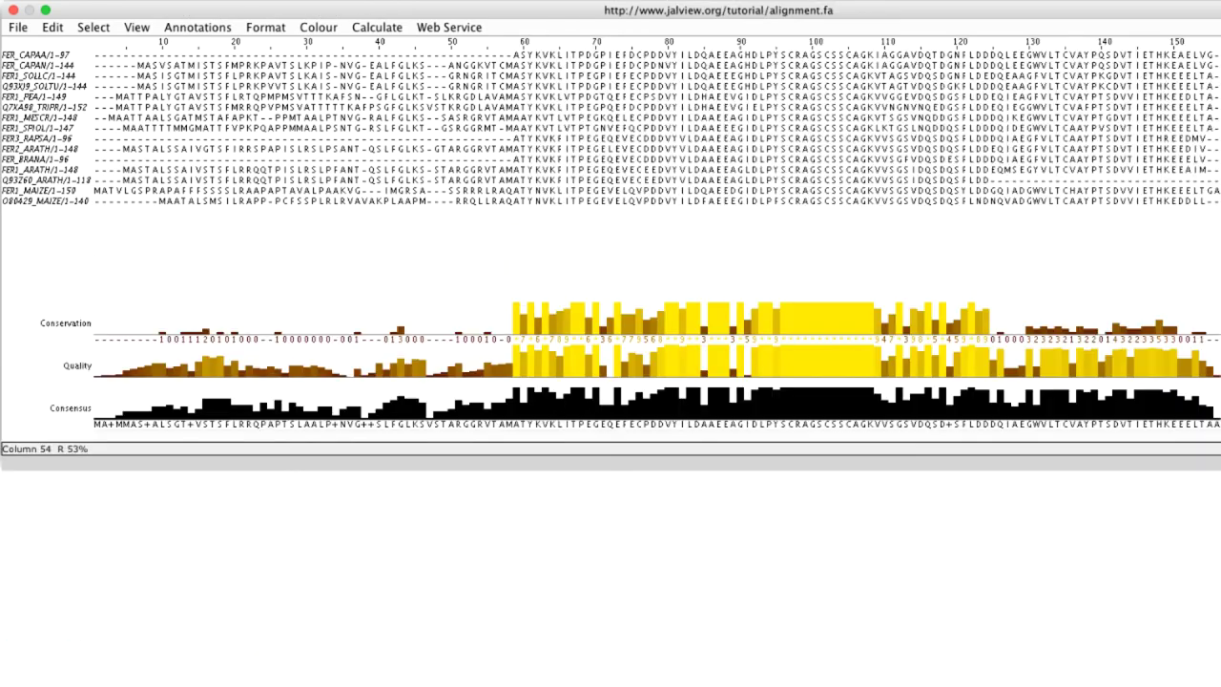
- Add a new annotation row named 'Iron Binding Site' with description 'Fe site'
right_click(59, 327)
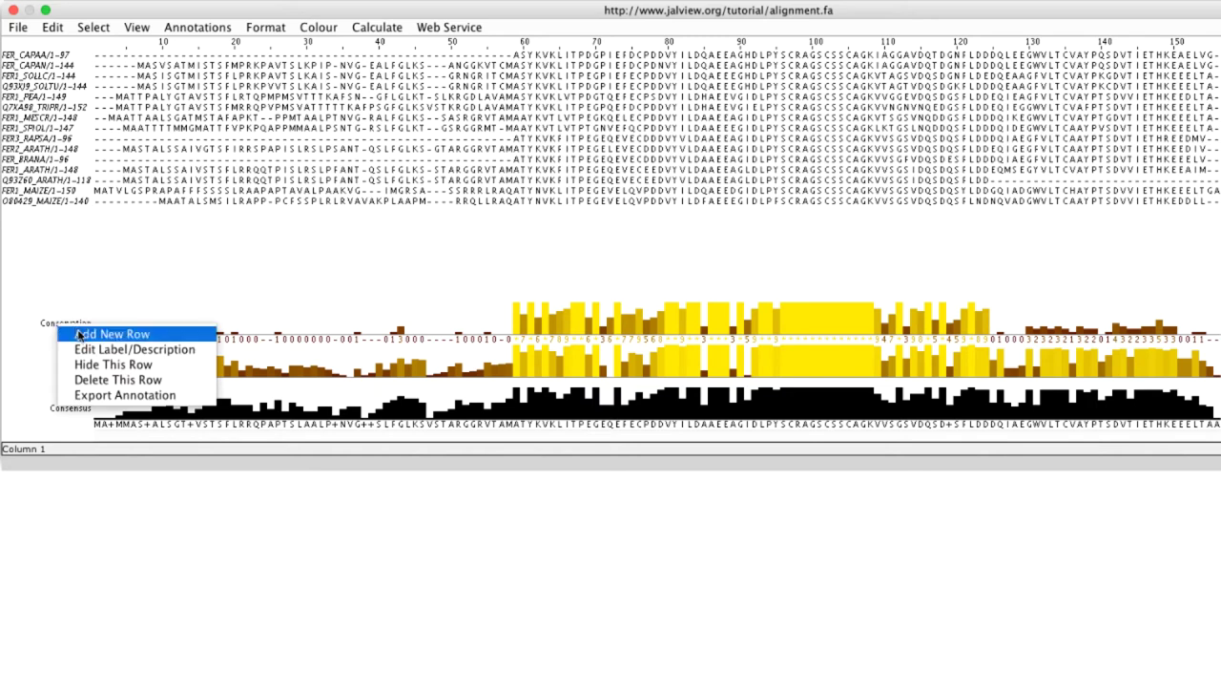
left_click(82, 335)
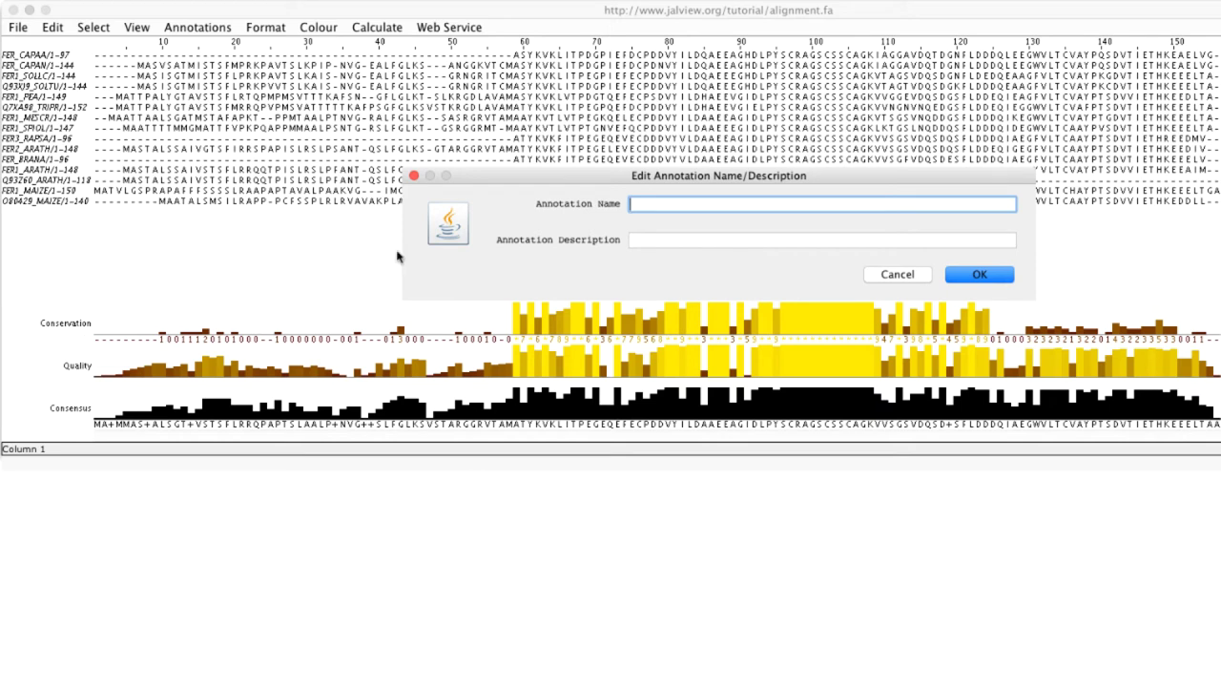
type("Iron Binding Site")
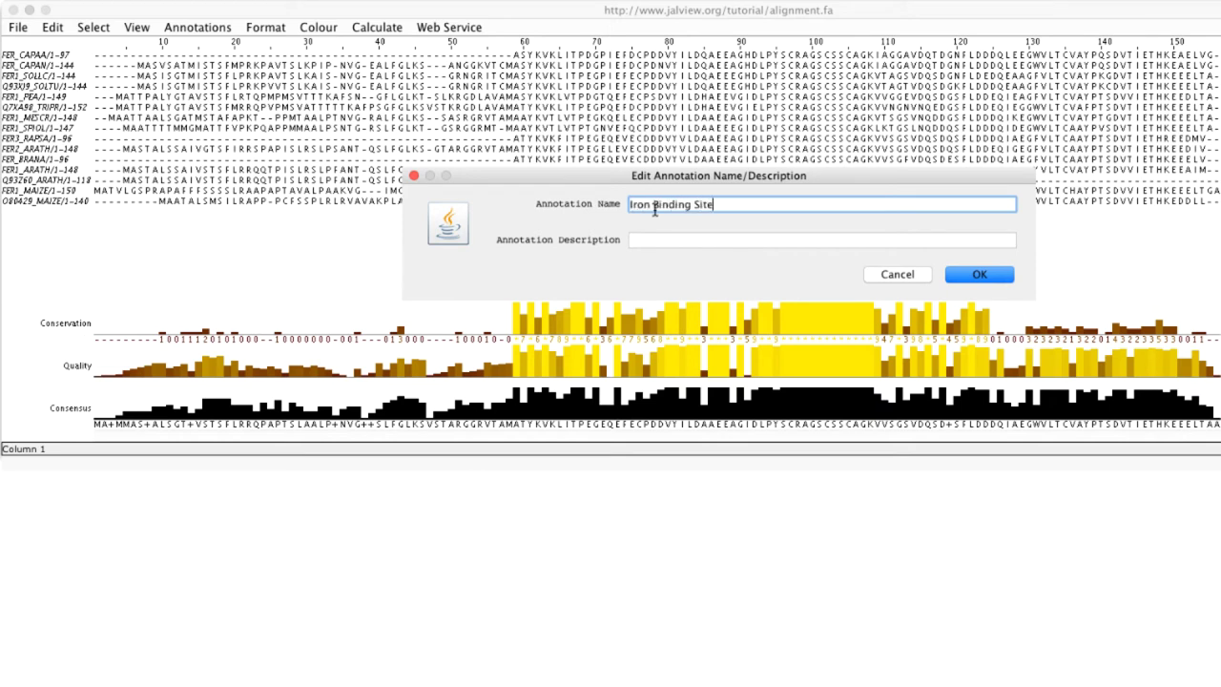
left_click(637, 239)
type("Fe site")
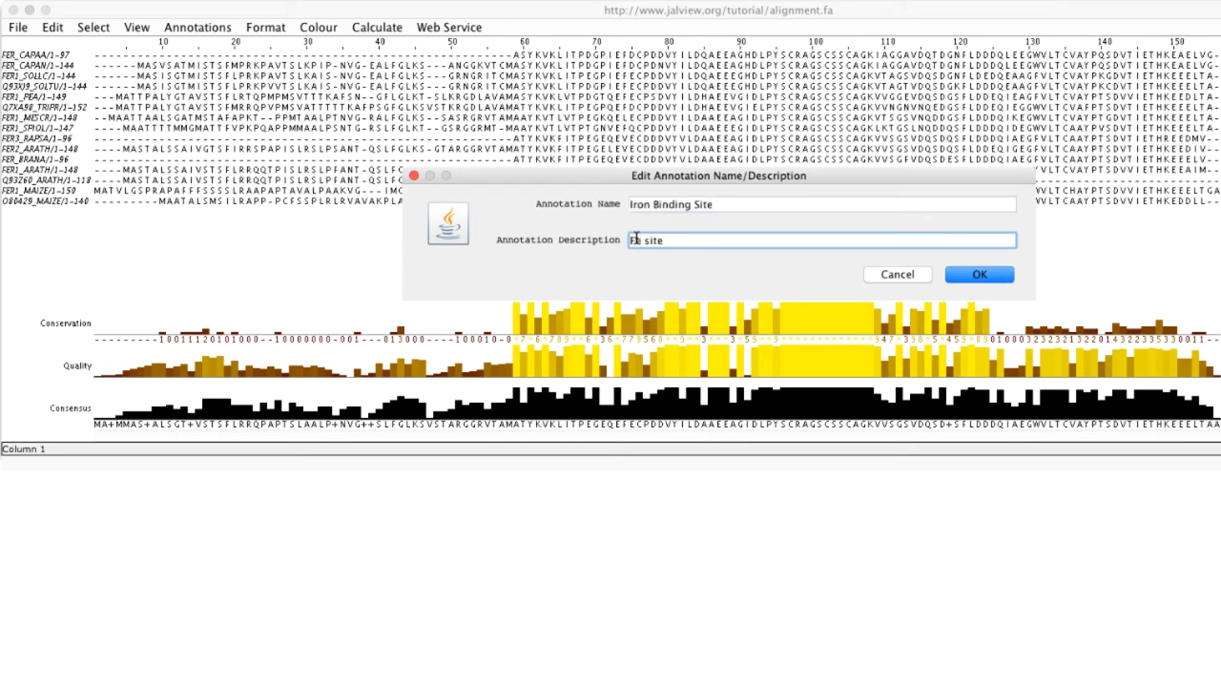
left_click(981, 275)
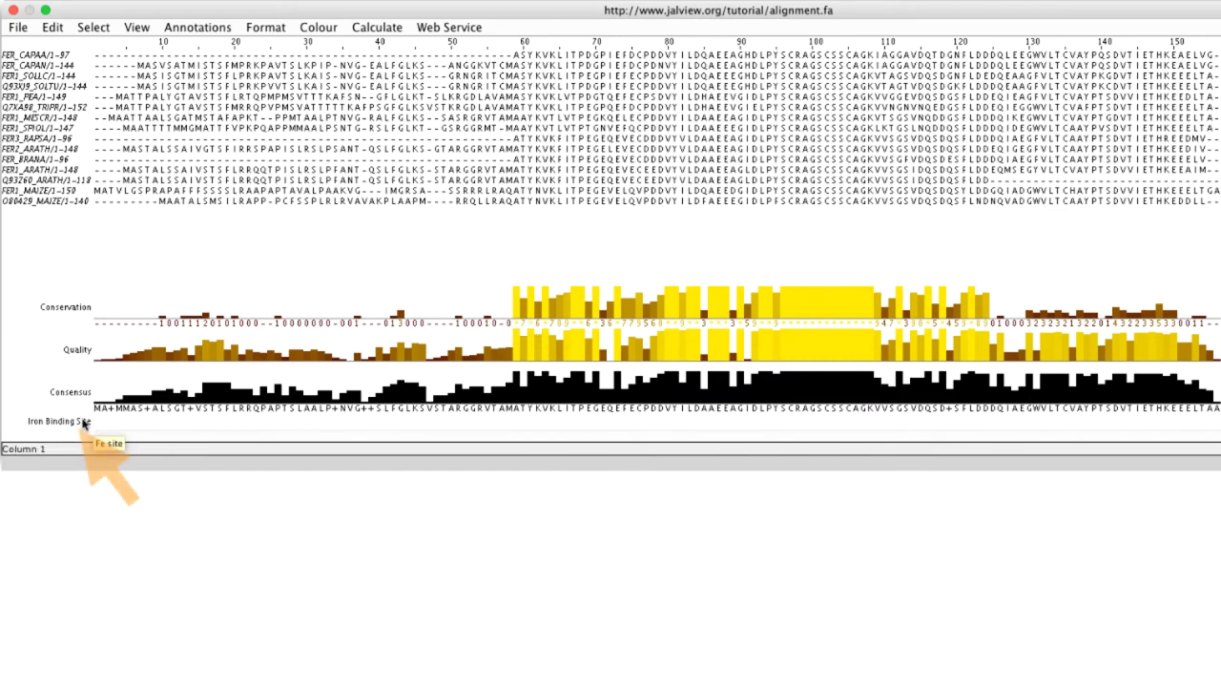
- Label column 98 of the Iron Binding Site row with 'Fe'
left_click(792, 429)
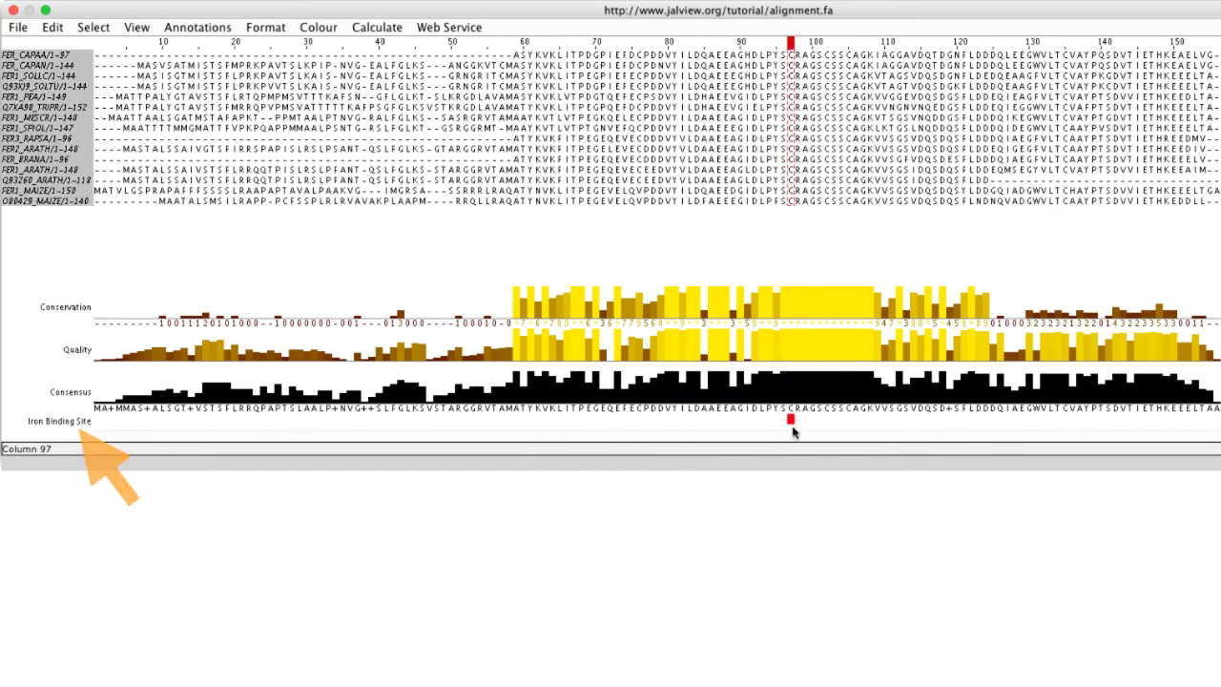
right_click(792, 430)
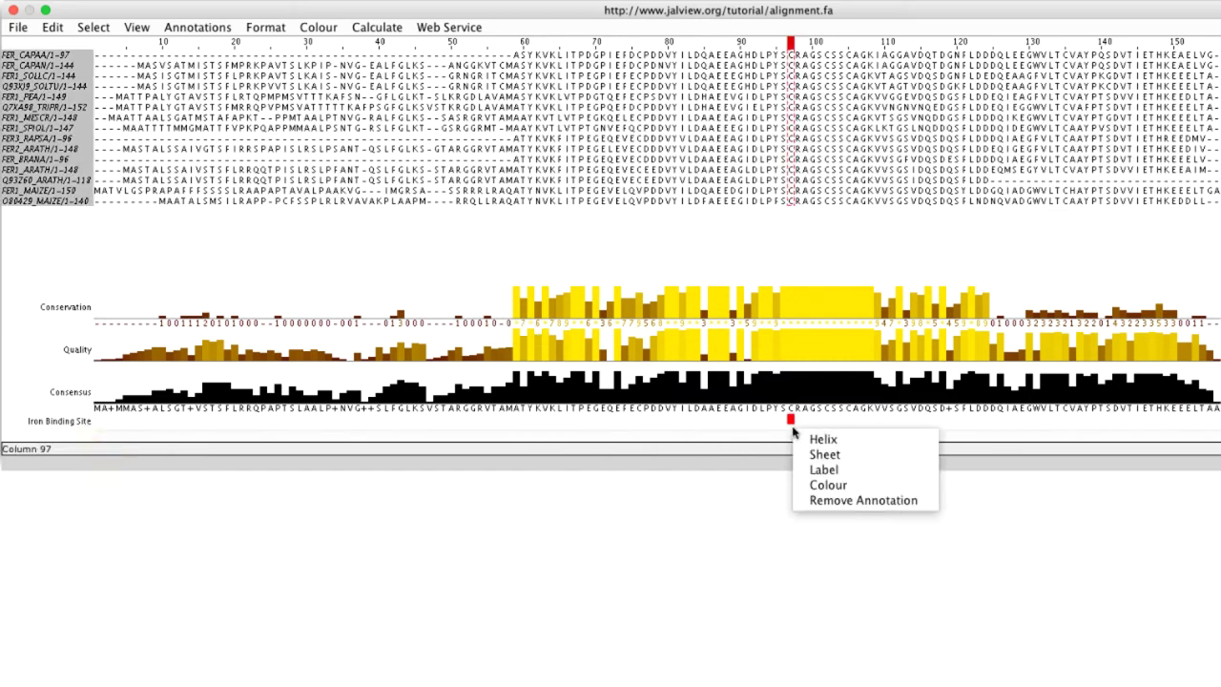
left_click(816, 470)
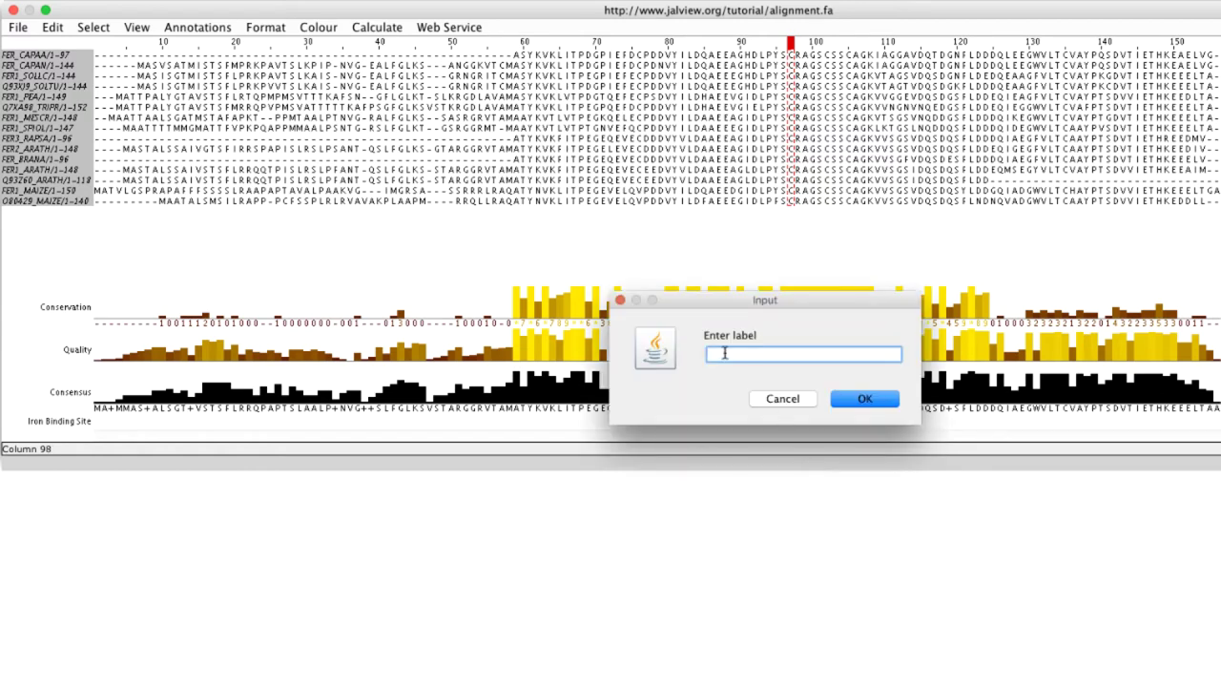
type("Fe")
left_click(863, 398)
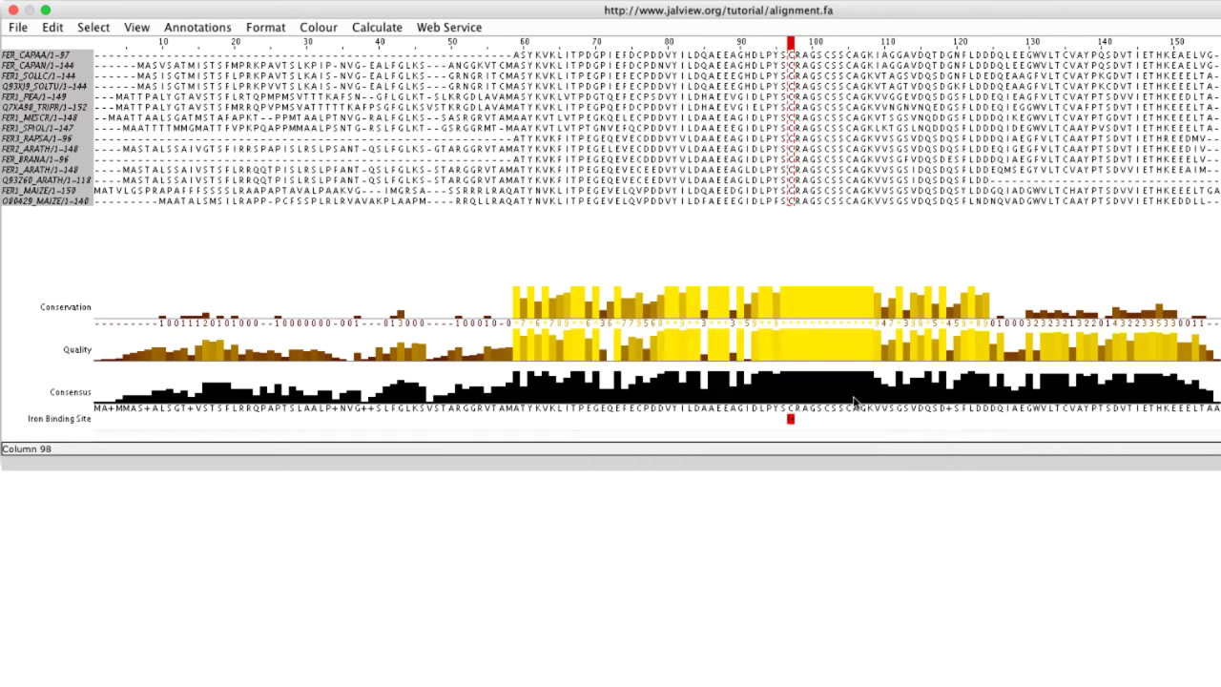
- Colour the Fe label brown and clear the column selection
right_click(790, 419)
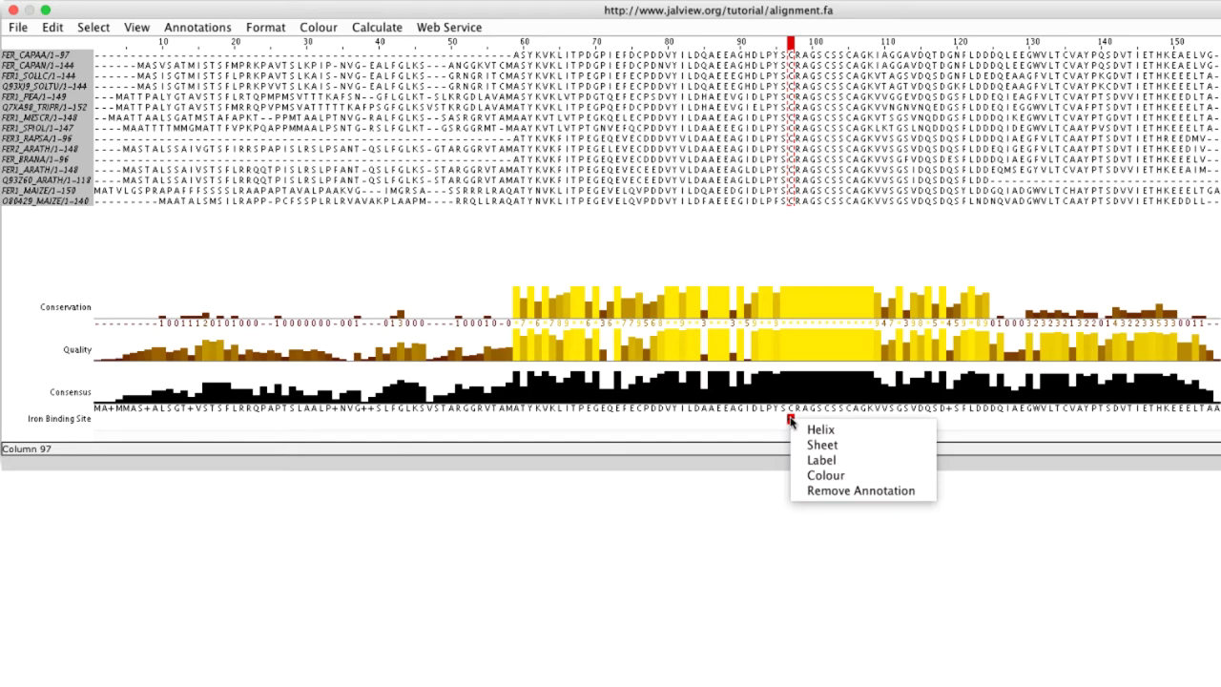
left_click(828, 475)
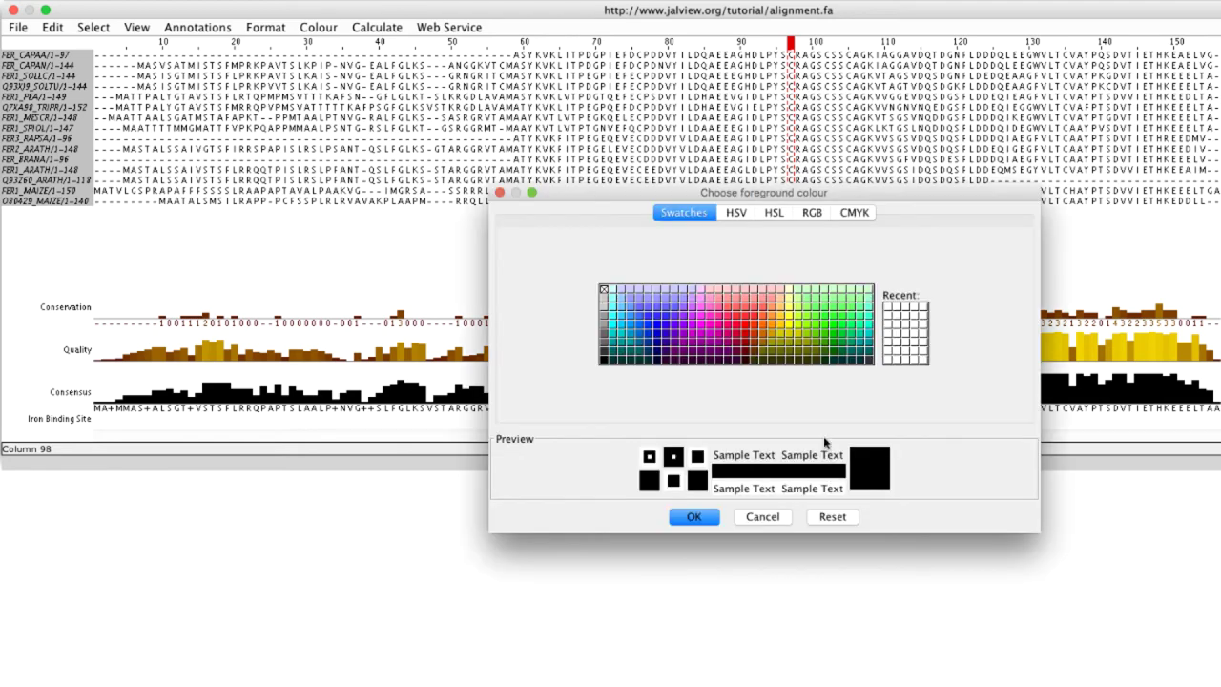
left_click(757, 351)
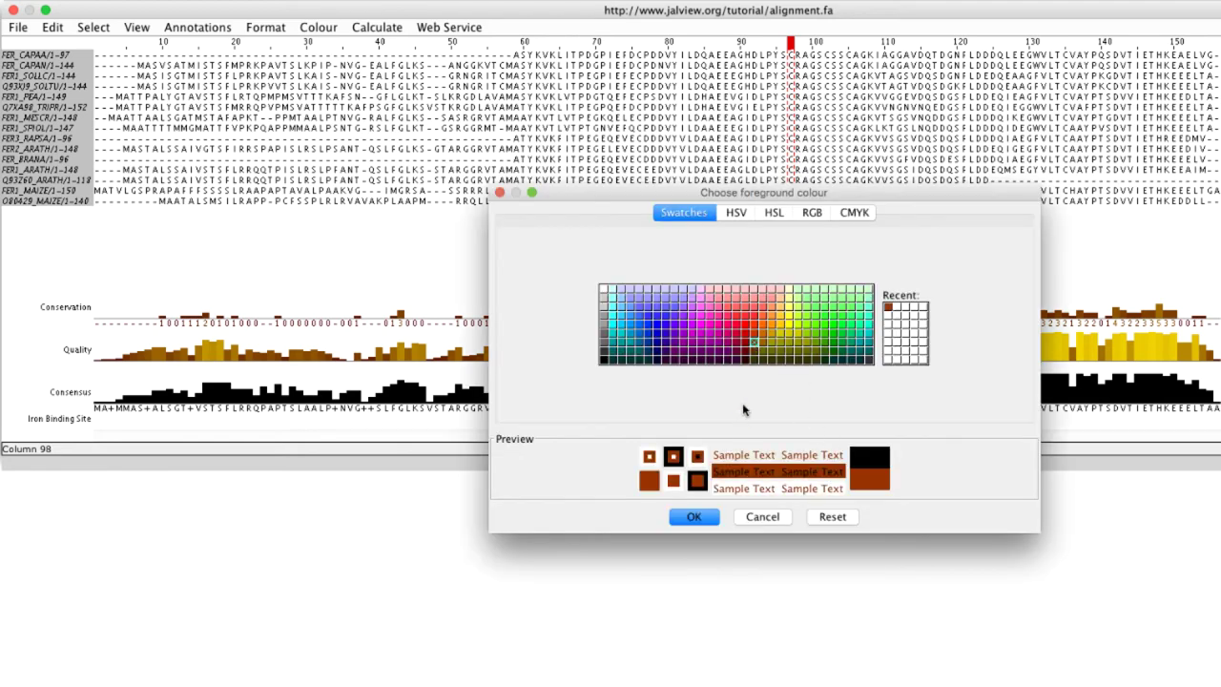
left_click(694, 519)
key("Escape")
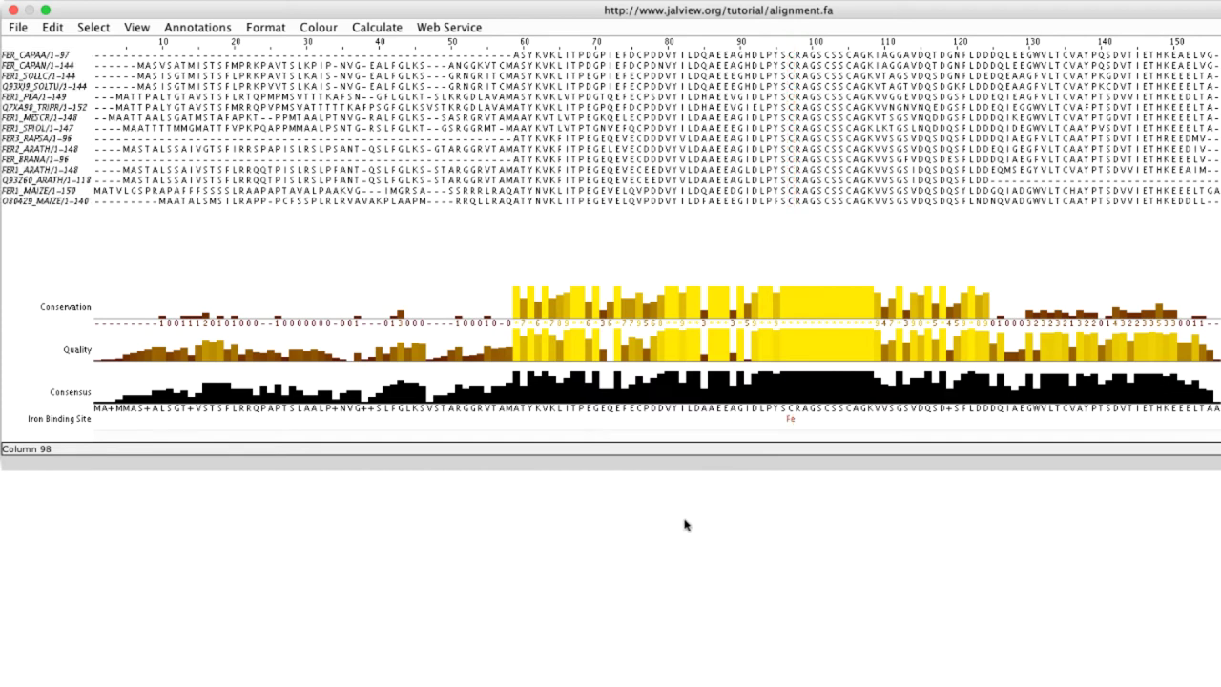
- Mark columns 80–83 of the Iron Binding Site row as a β sheet
left_click_drag(668, 418, 695, 427)
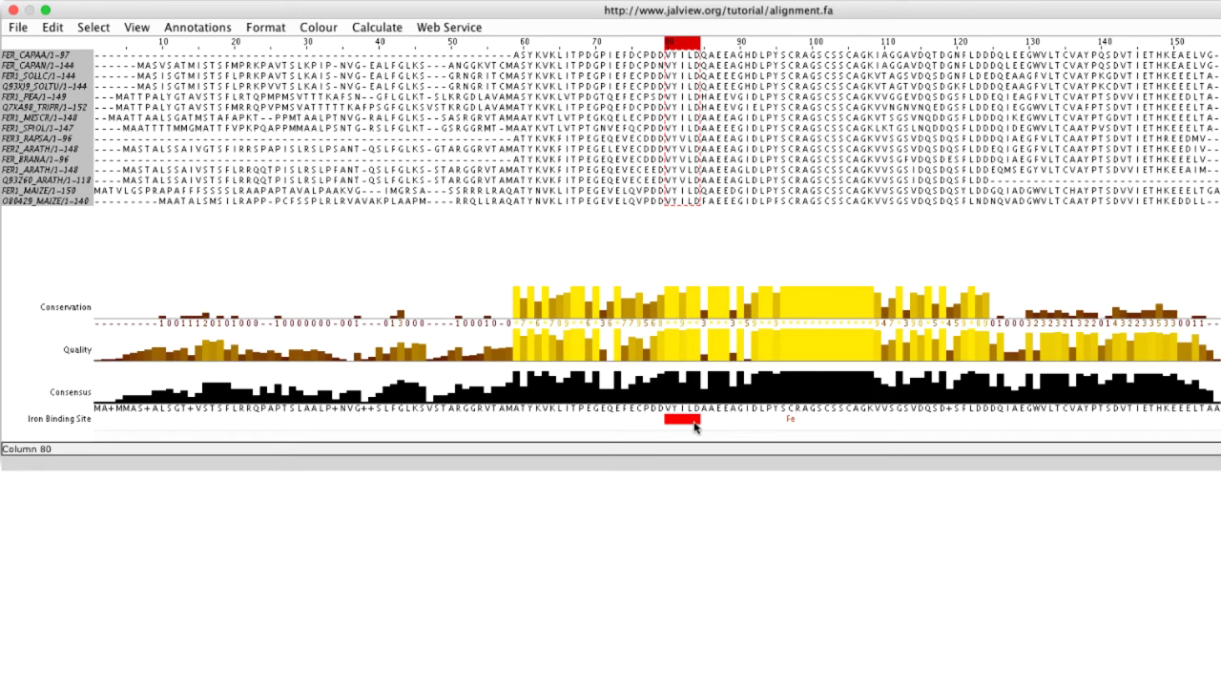
right_click(694, 426)
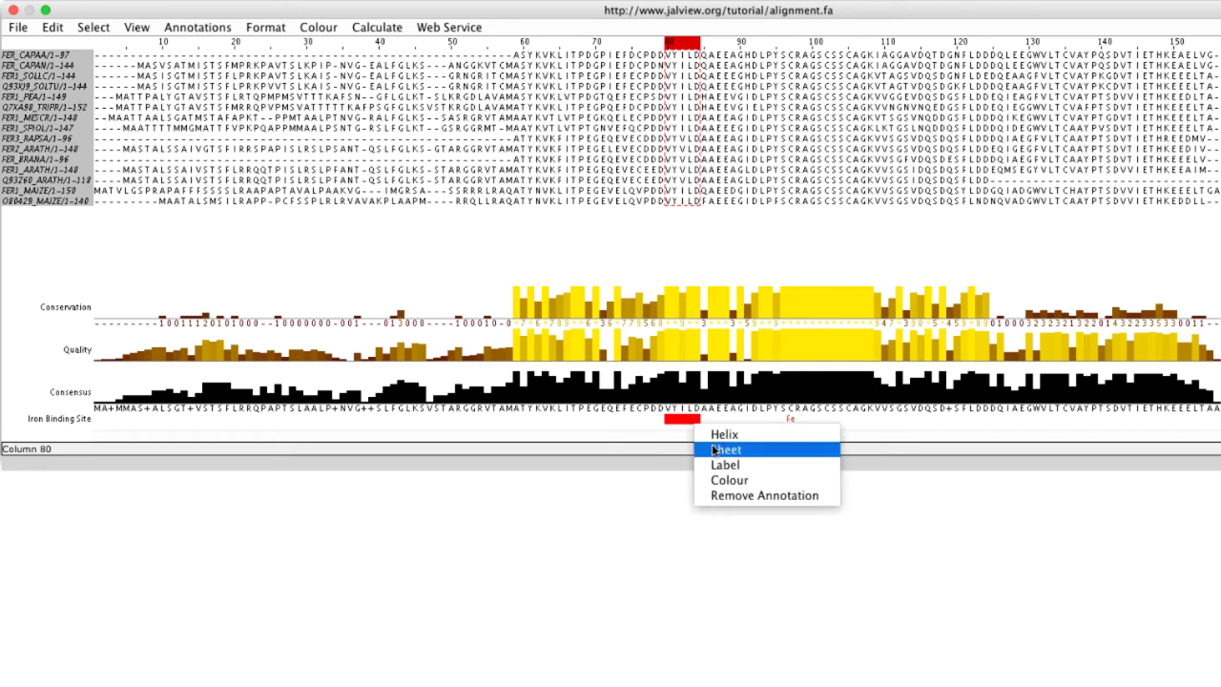
left_click(725, 449)
left_click(1036, 653)
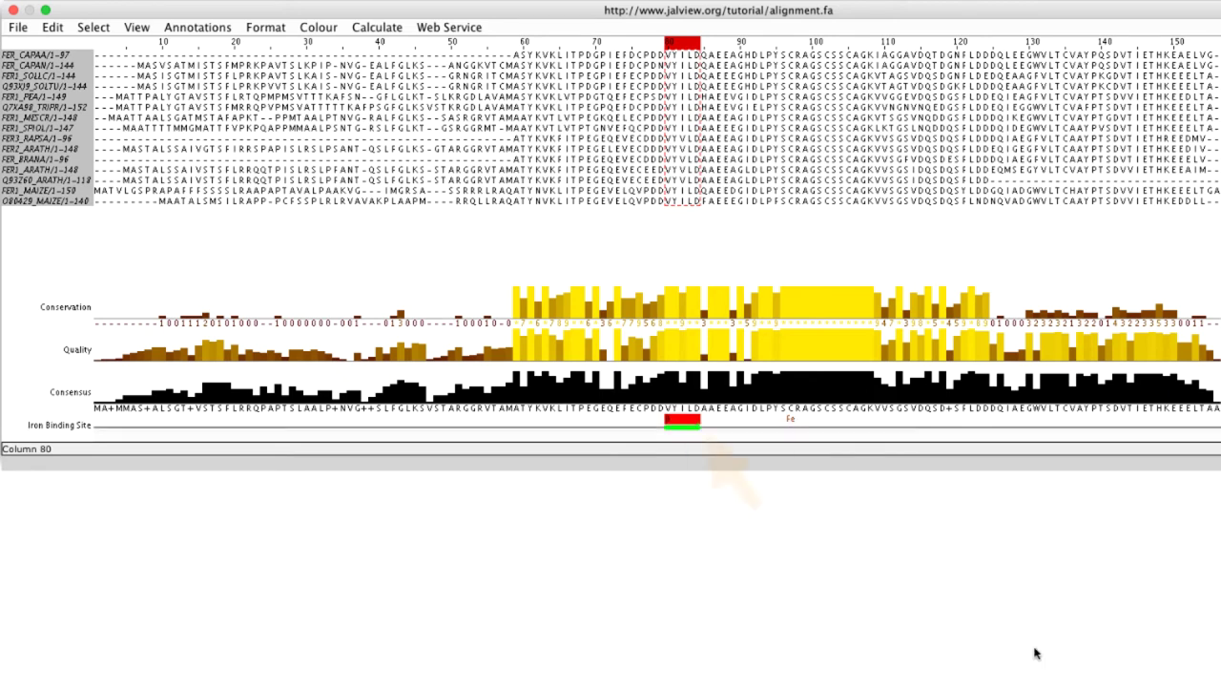
- Mark column 88 as an α helix and clear the column selection
left_click(728, 426)
right_click(731, 428)
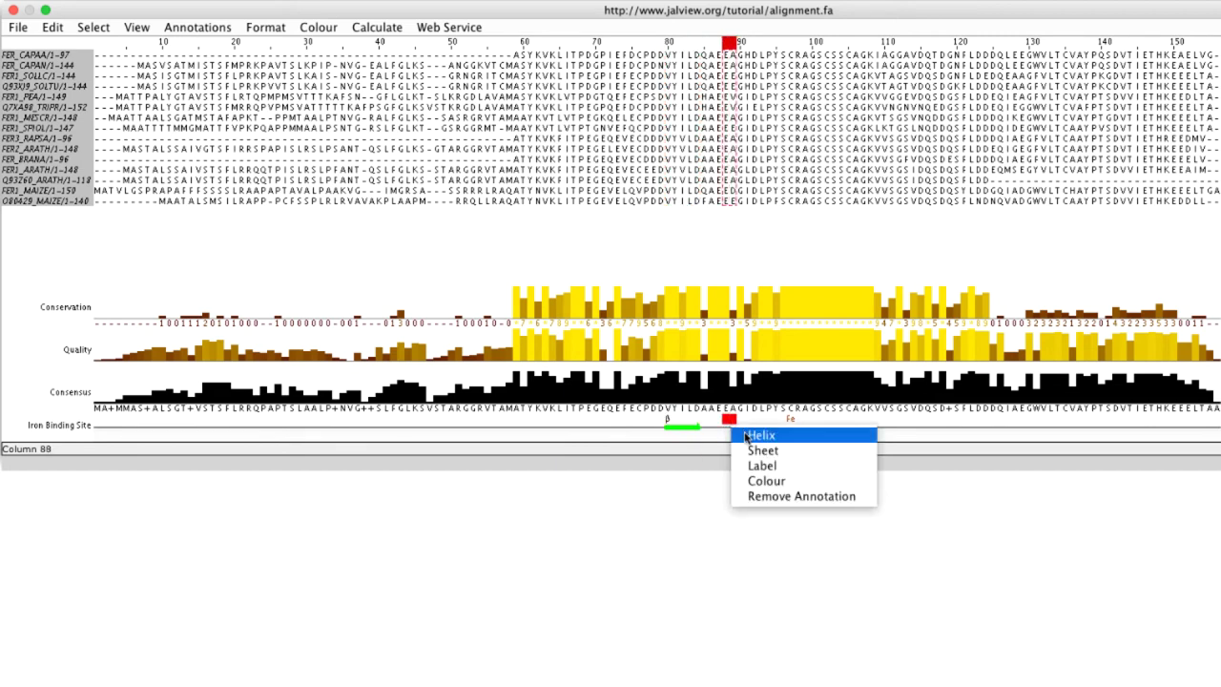
left_click(746, 437)
left_click(1038, 656)
key("Escape")
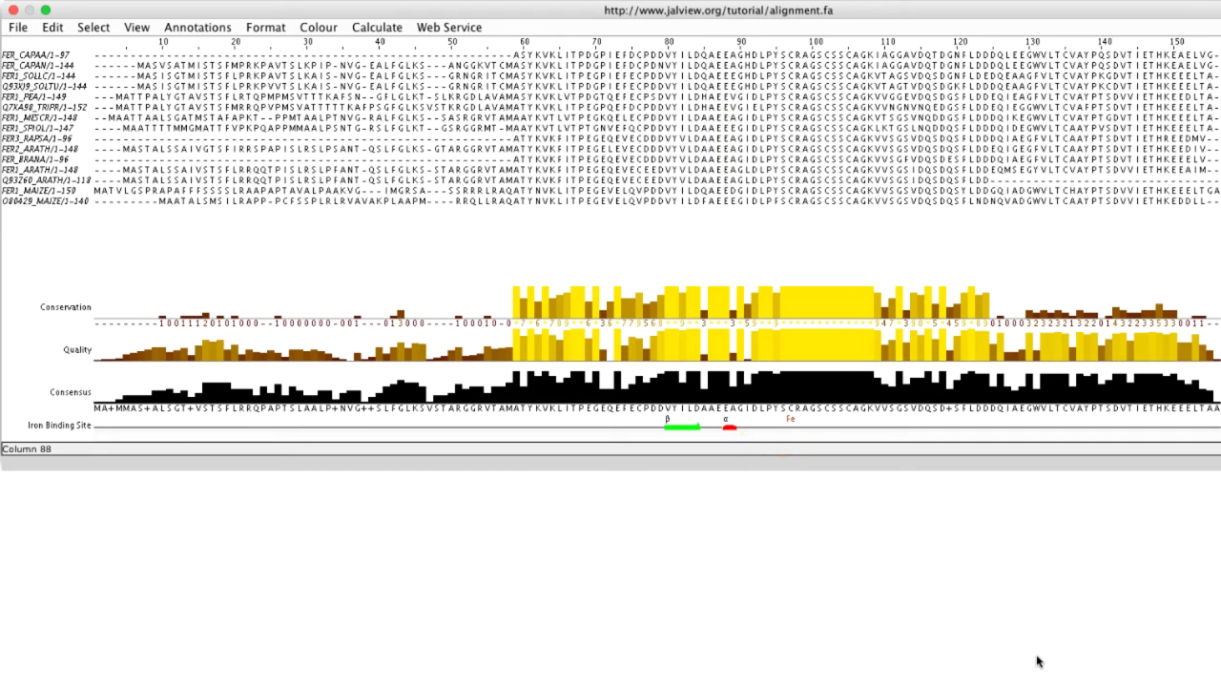
- Export the Iron Binding Site annotation to a text window and bring up its File menu to save it
right_click(78, 426)
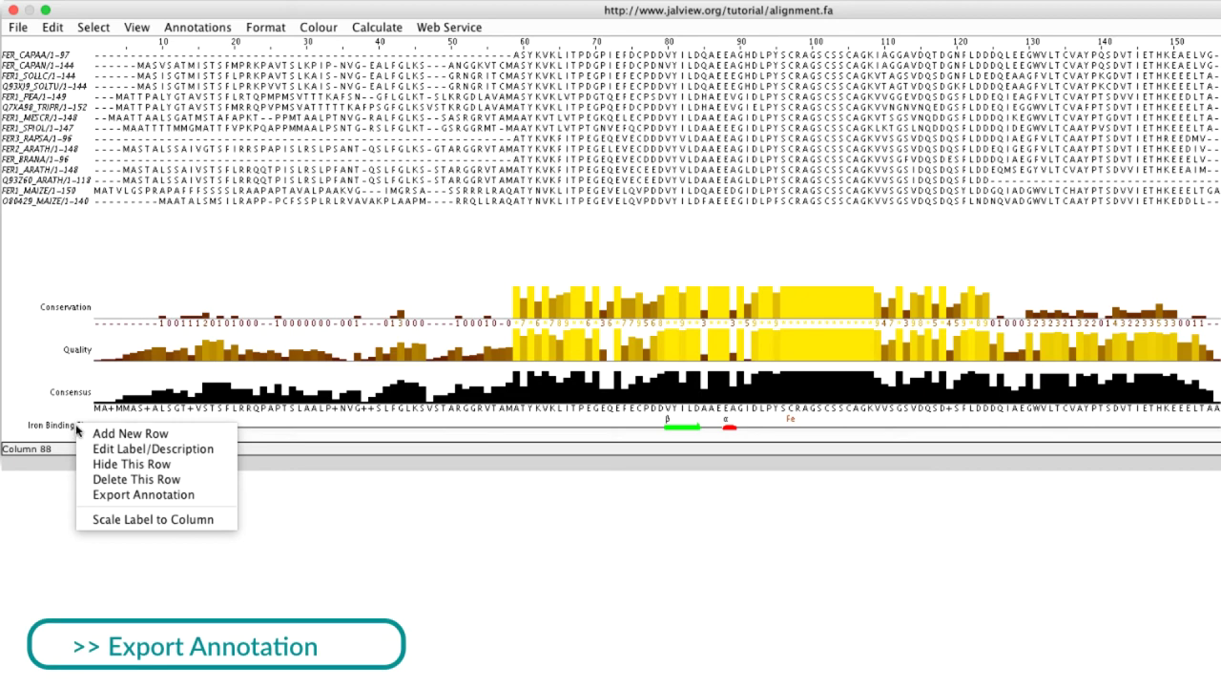
left_click(94, 494)
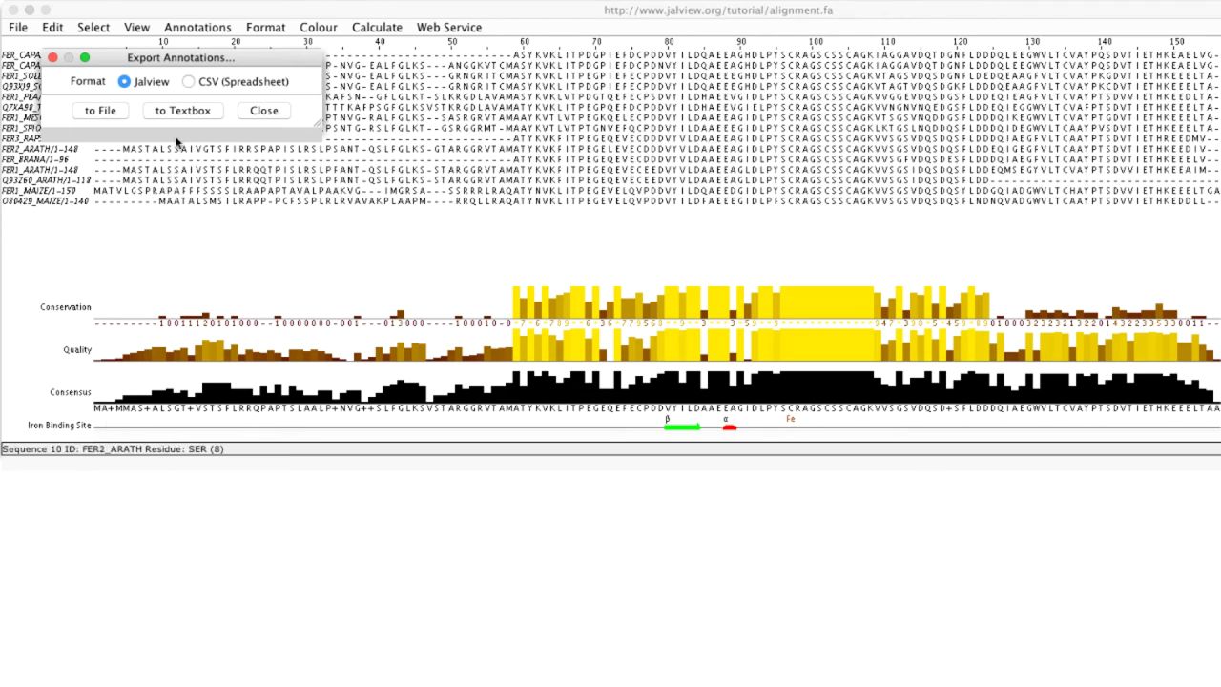
left_click(189, 113)
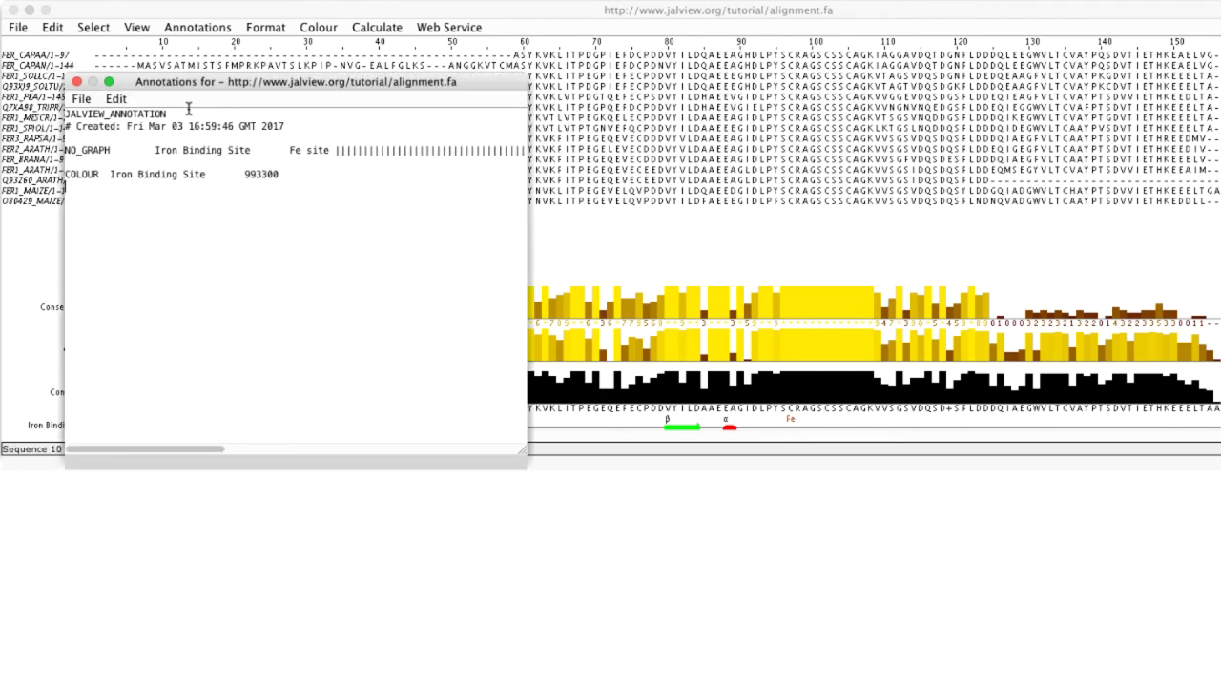
left_click(81, 98)
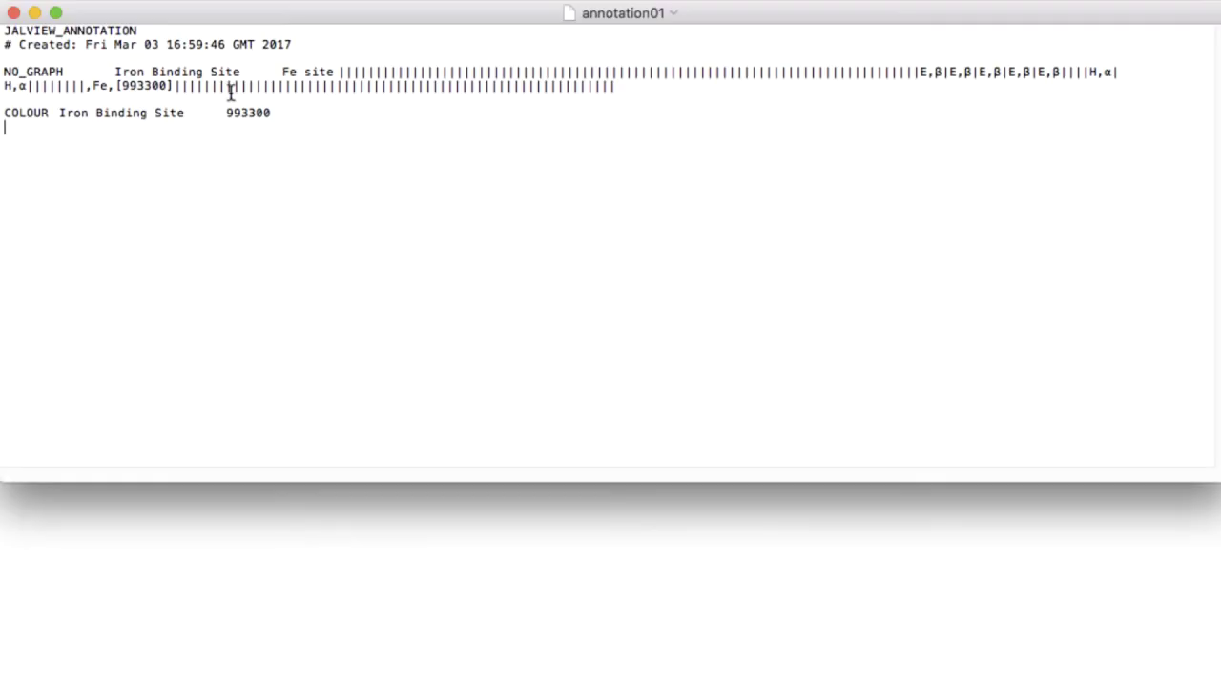
- Rename the row 'Iron Binding Site' to 'Site Predictions' and change description 'Fe site' to 'Prediction'
left_click_drag(239, 71, 115, 72)
type("Sit")
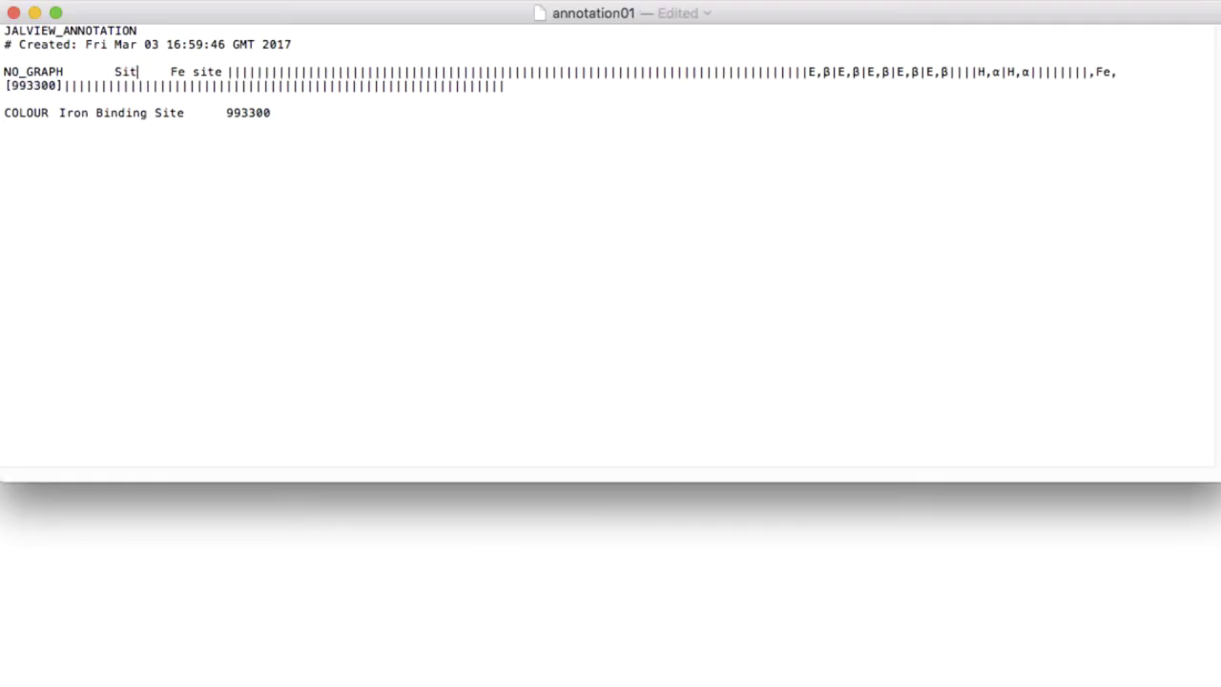
type("e Predictions")
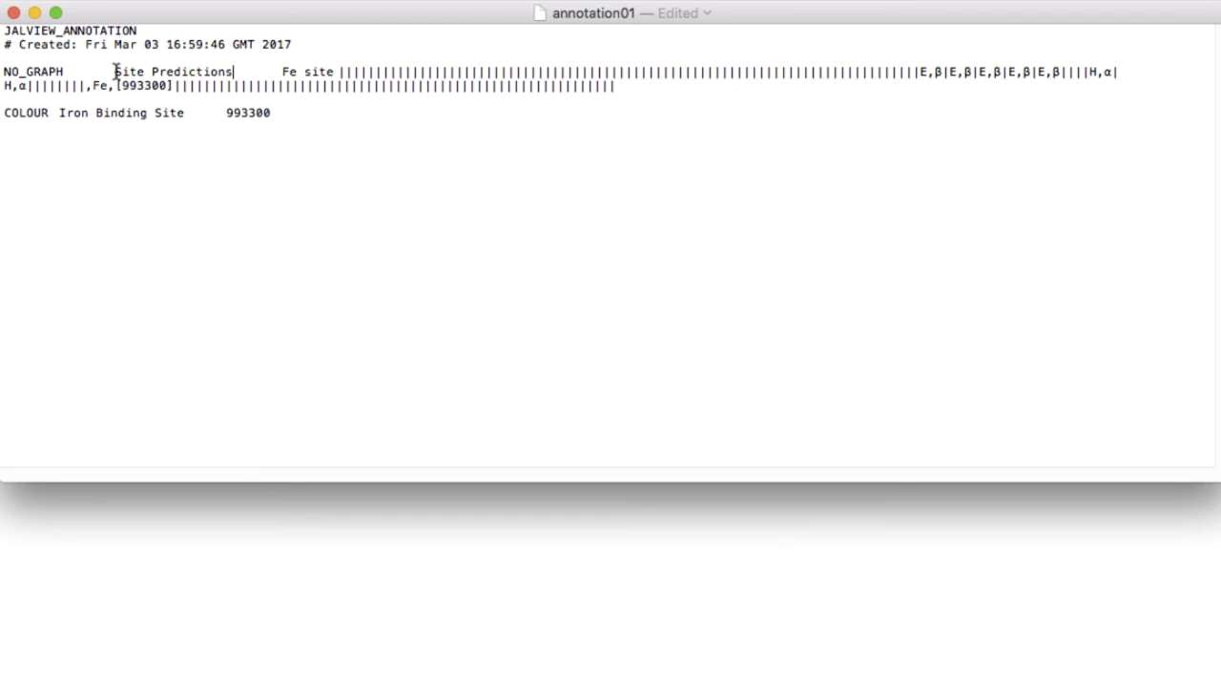
left_click_drag(334, 72, 282, 72)
type("Prediction")
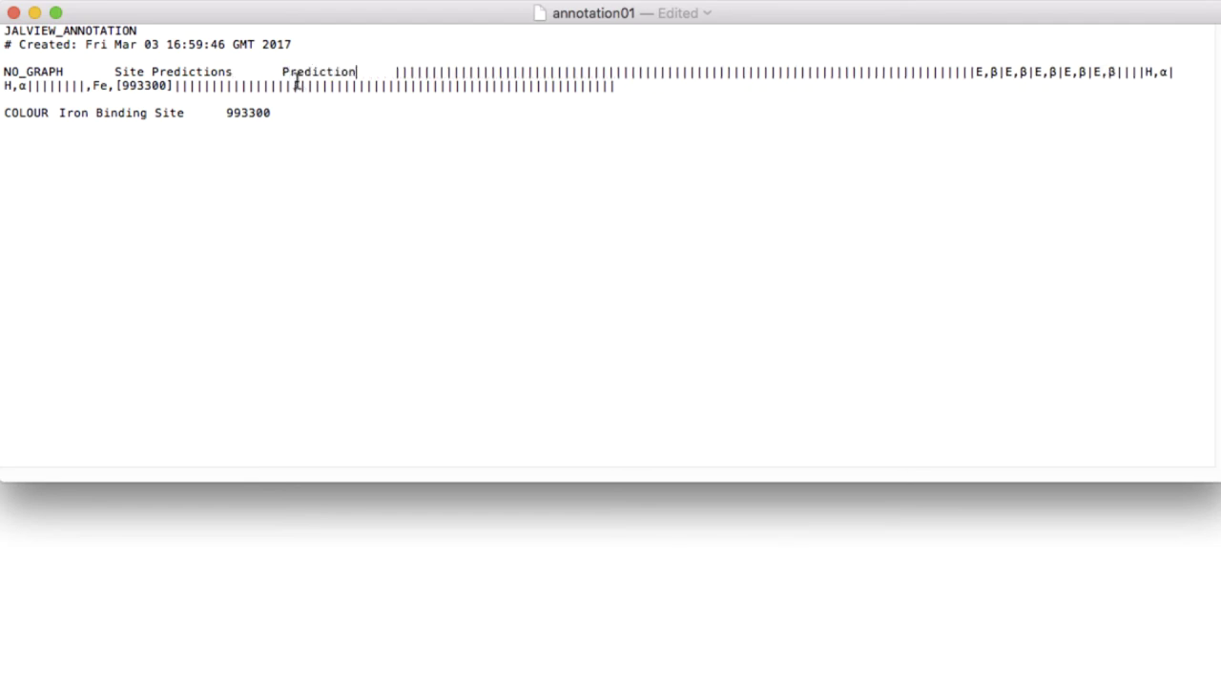
- Insert three 'FE' labels at different points in the annotation values
left_click(497, 72)
type("FE")
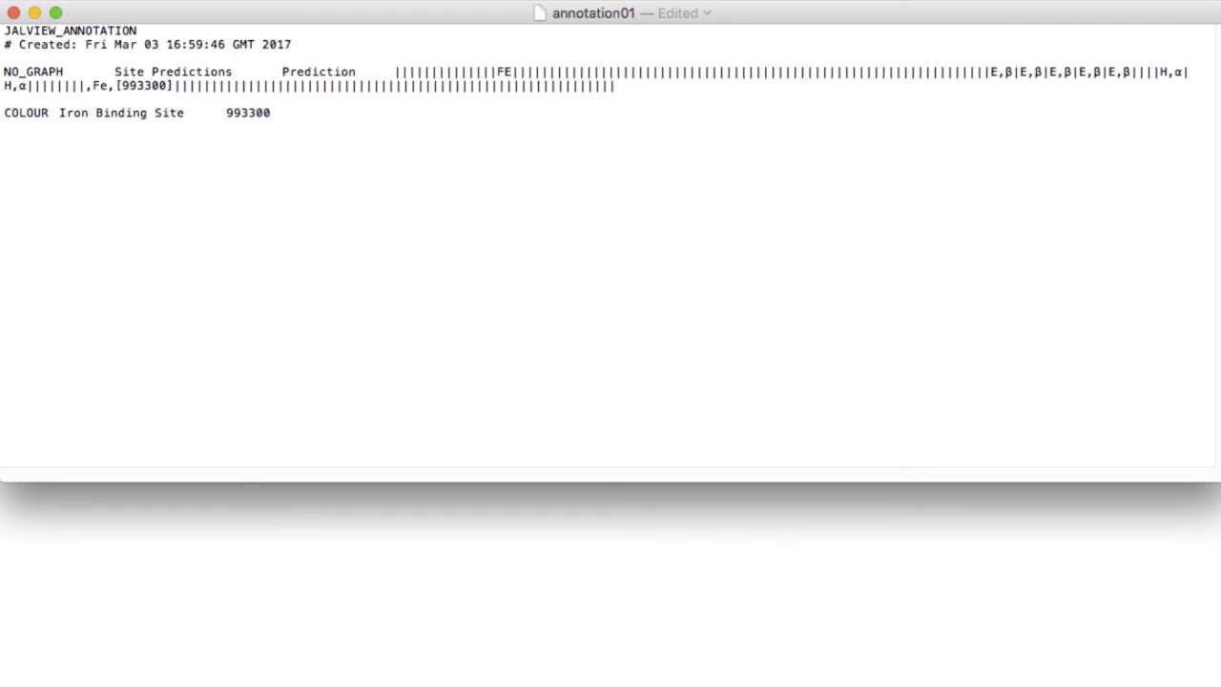
left_click(722, 74)
type("FE")
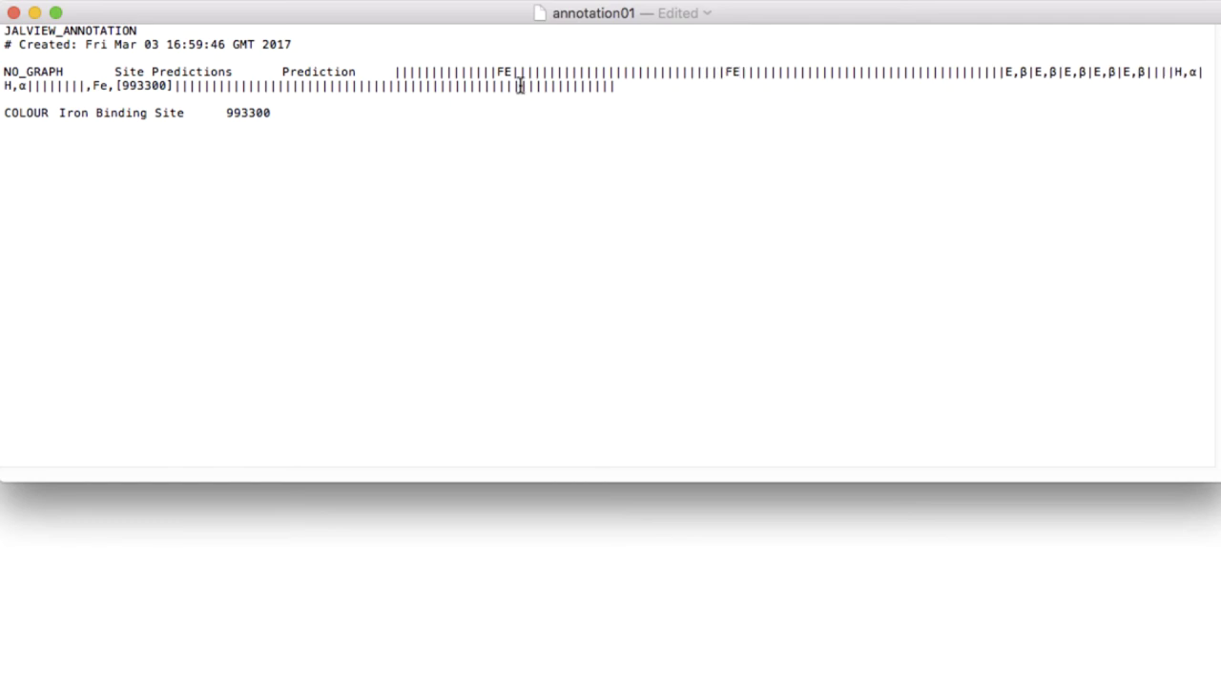
left_click(490, 86)
type("FE")
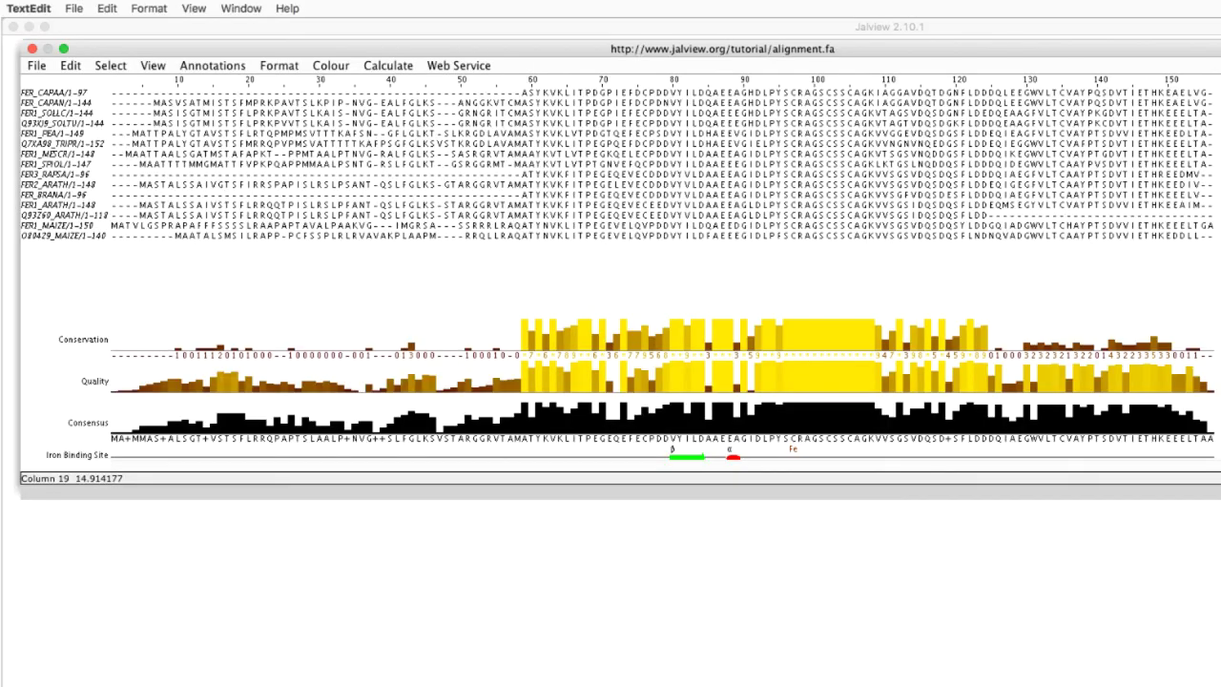
- Drop annotation01 from the Finder onto the alignment to add the Site Predictions row
left_click_drag(608, 354, 229, 284)
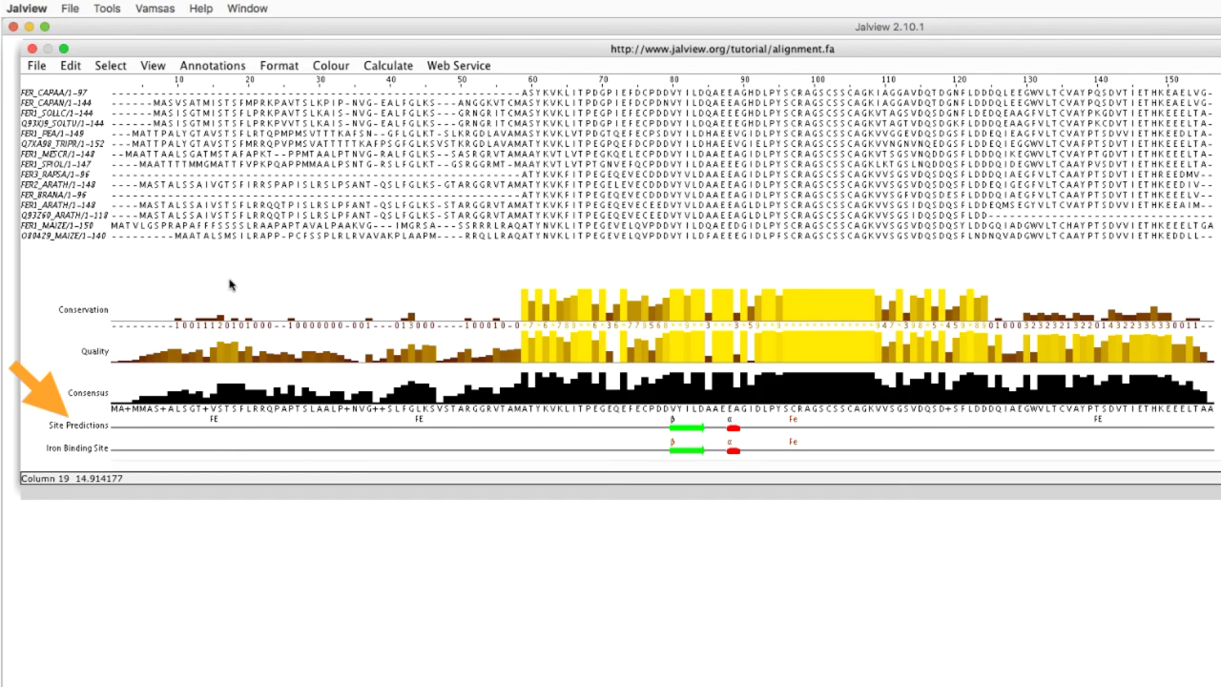